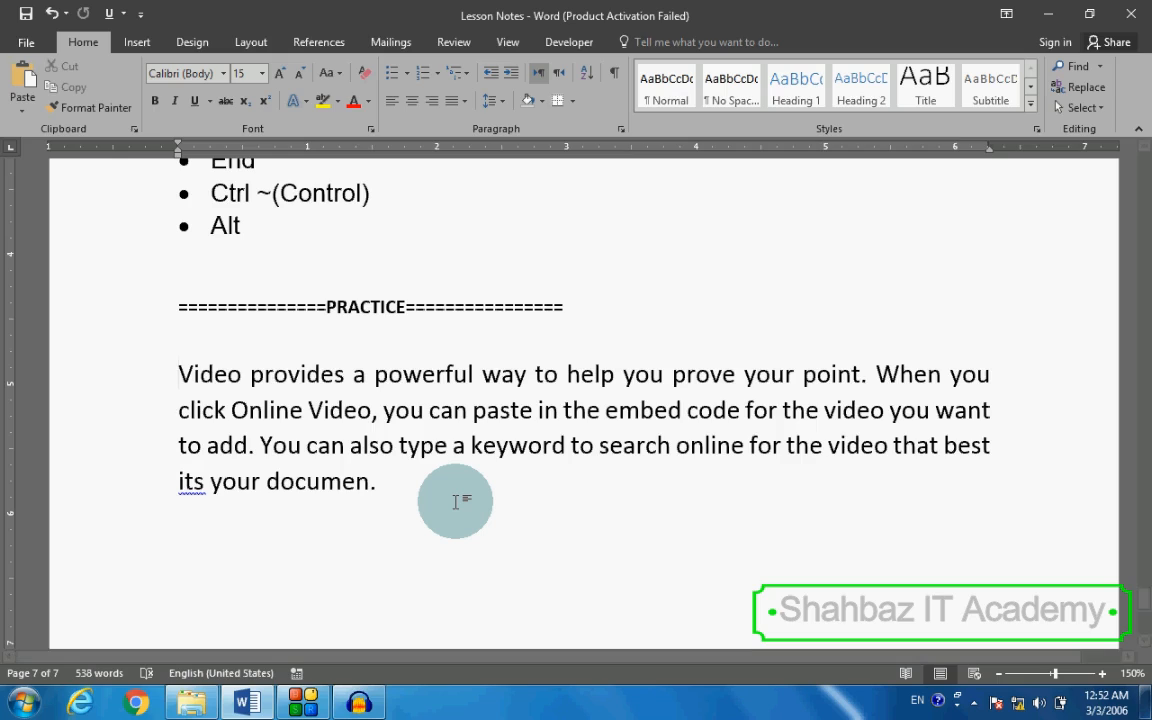
Step: Split the practice paragraph before "You can also type a keyword", leaving an empty line between the two parts
key(Down)
key(Up)
key(Down)
key(Down)
key(Down)
key(Down)
key(Up)
key(Up)
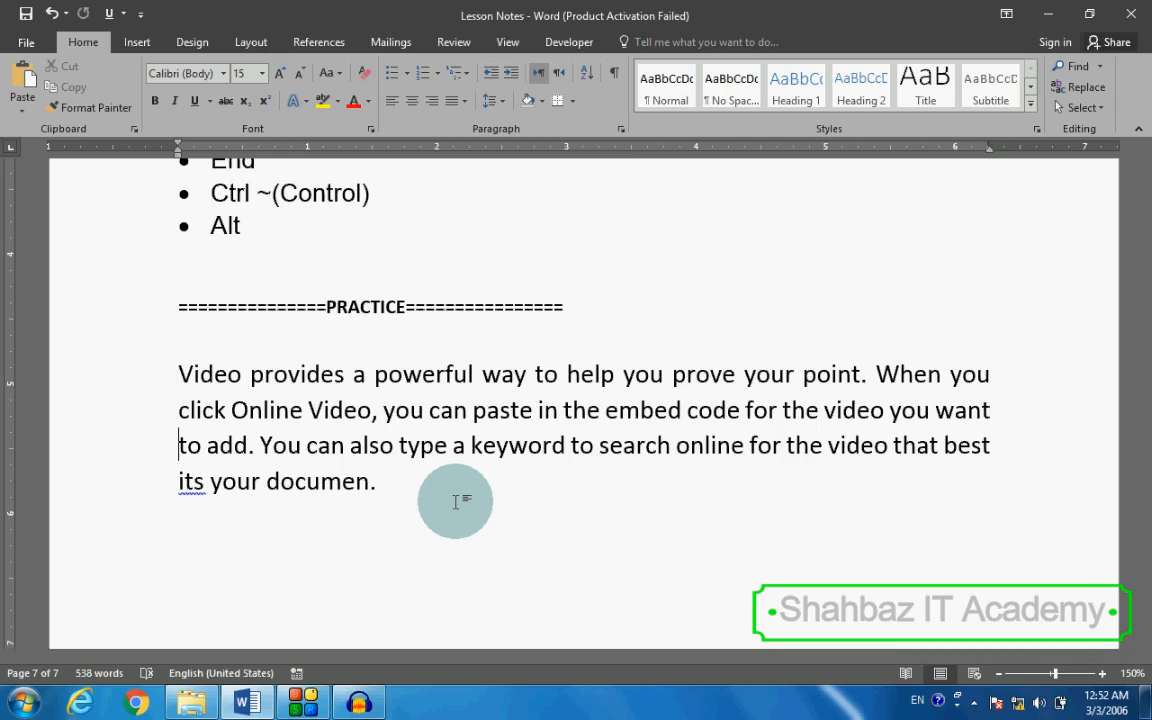
key(Right)
key(Right)
key(Right)
key(Right)
key(Right)
key(Right)
key(Right)
key(Right)
key(Return)
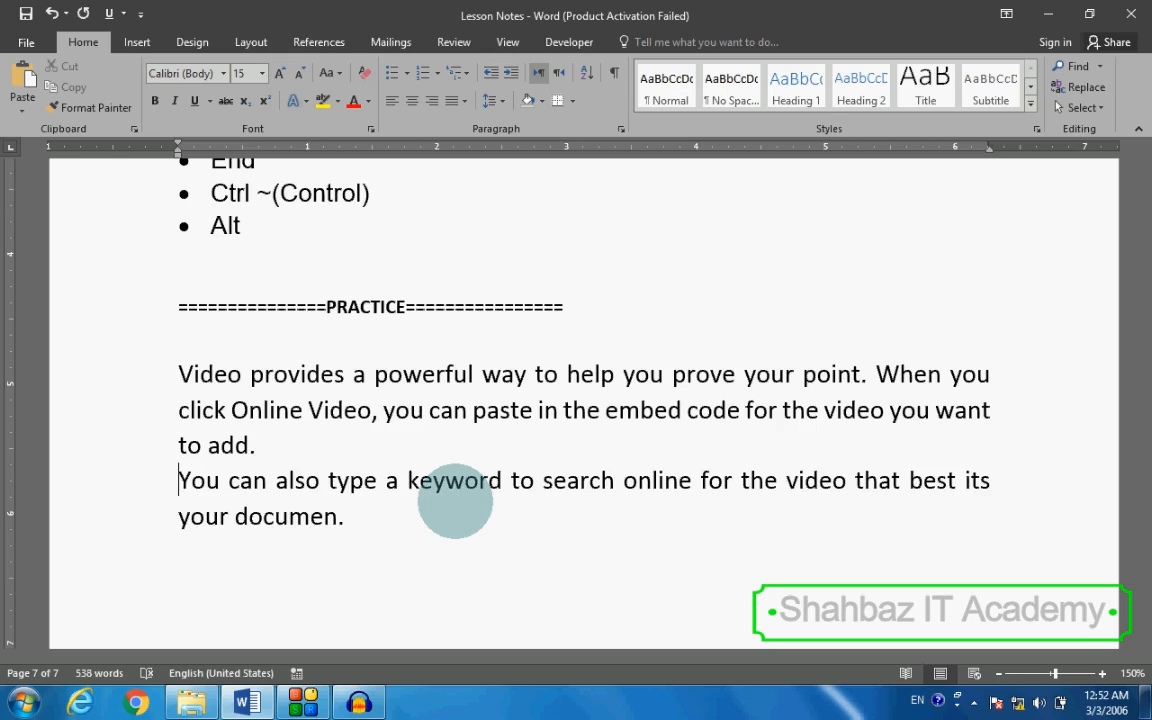
key(Return)
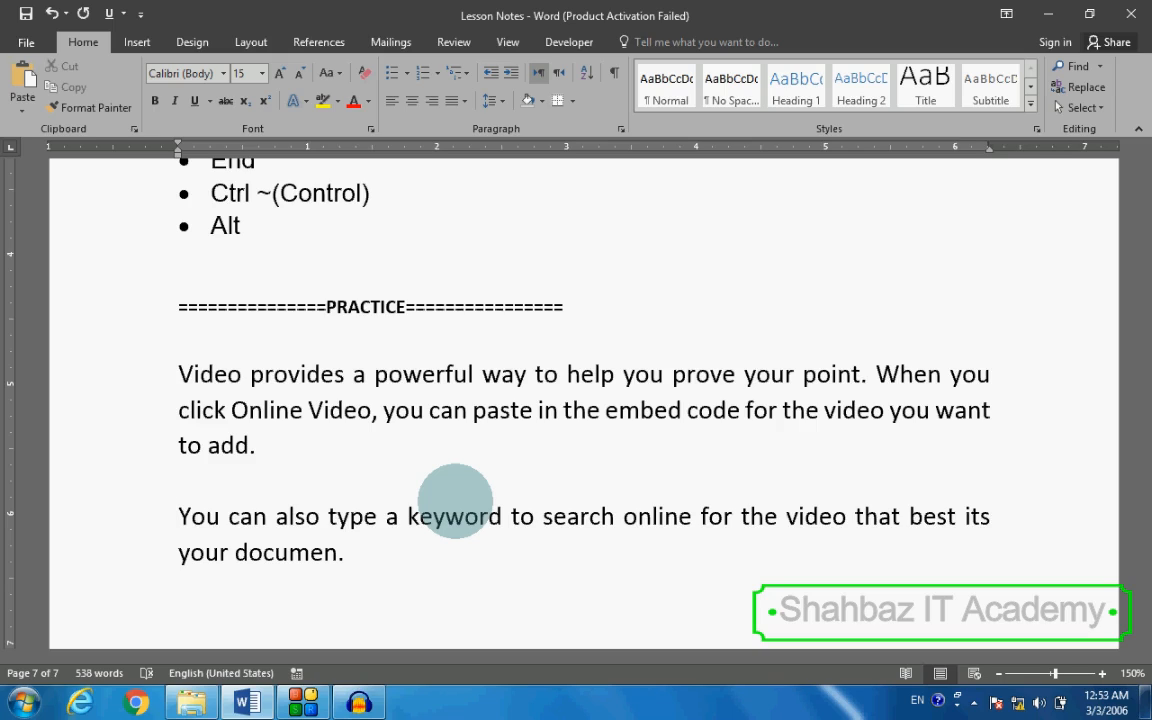
Step: Delete the first letter of "to add" and split the paragraph after "Online Video," with an empty line
key(Up)
key(Up)
key(Delete)
key(Up)
key(ctrl+Right)
key(ctrl+Right)
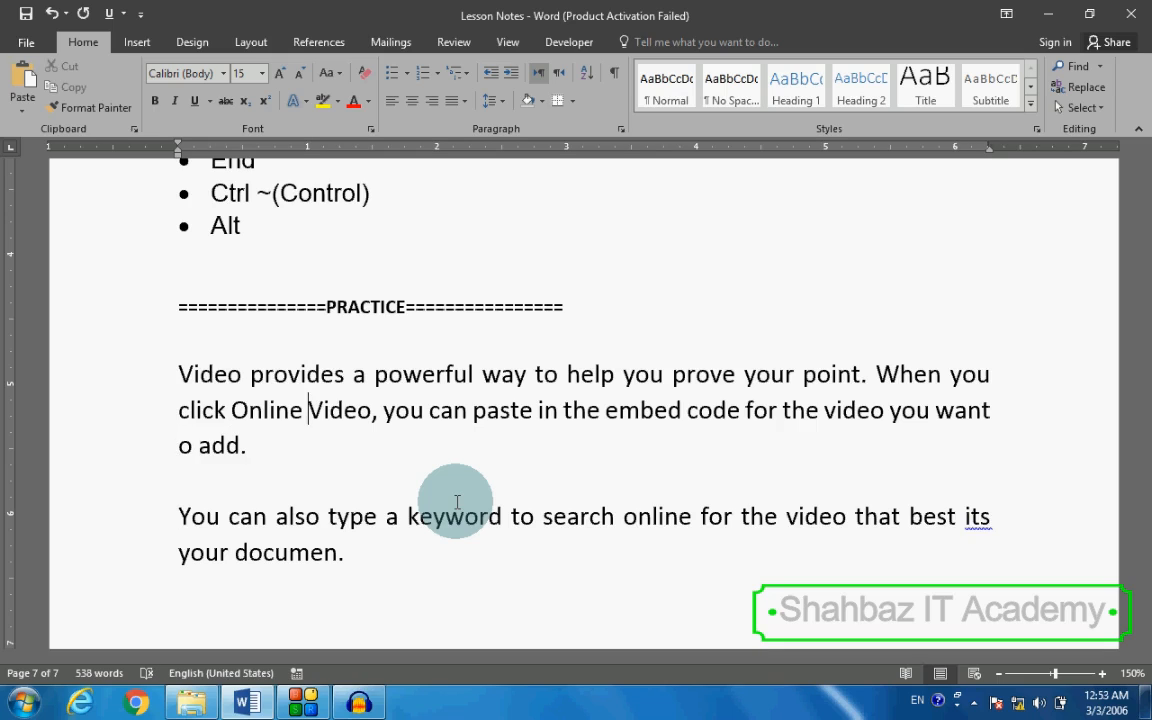
key(ctrl+Right)
key(ctrl+Right)
key(Return)
key(Return)
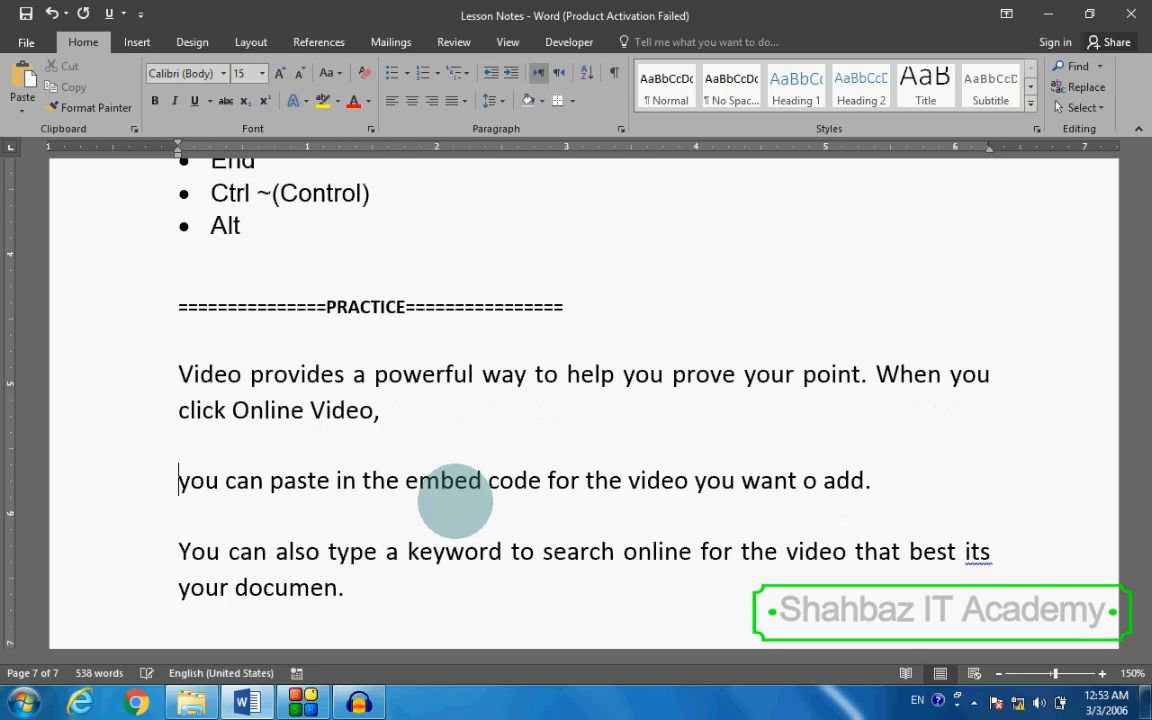
Step: Remove the added line breaks and restore the "t" in "to add" to rejoin the practice text as one paragraph
key(BackSpace)
key(BackSpace)
key(Down)
key(Home)
text(t)
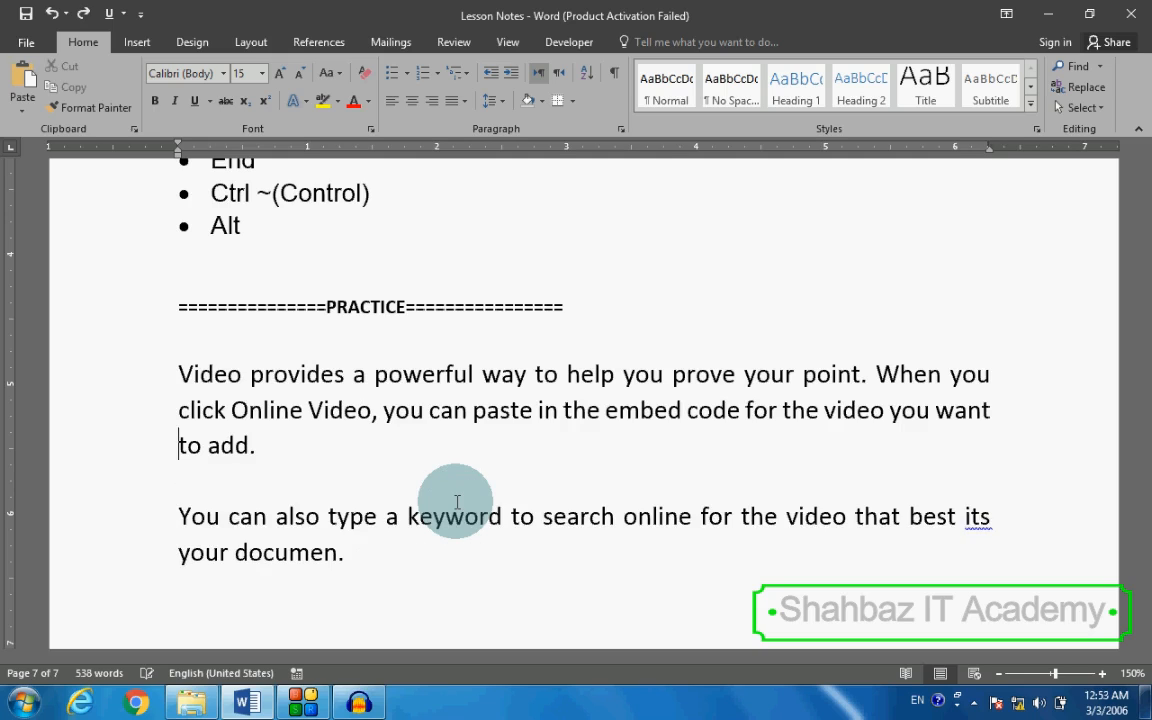
key(End)
key(Delete)
key(Delete)
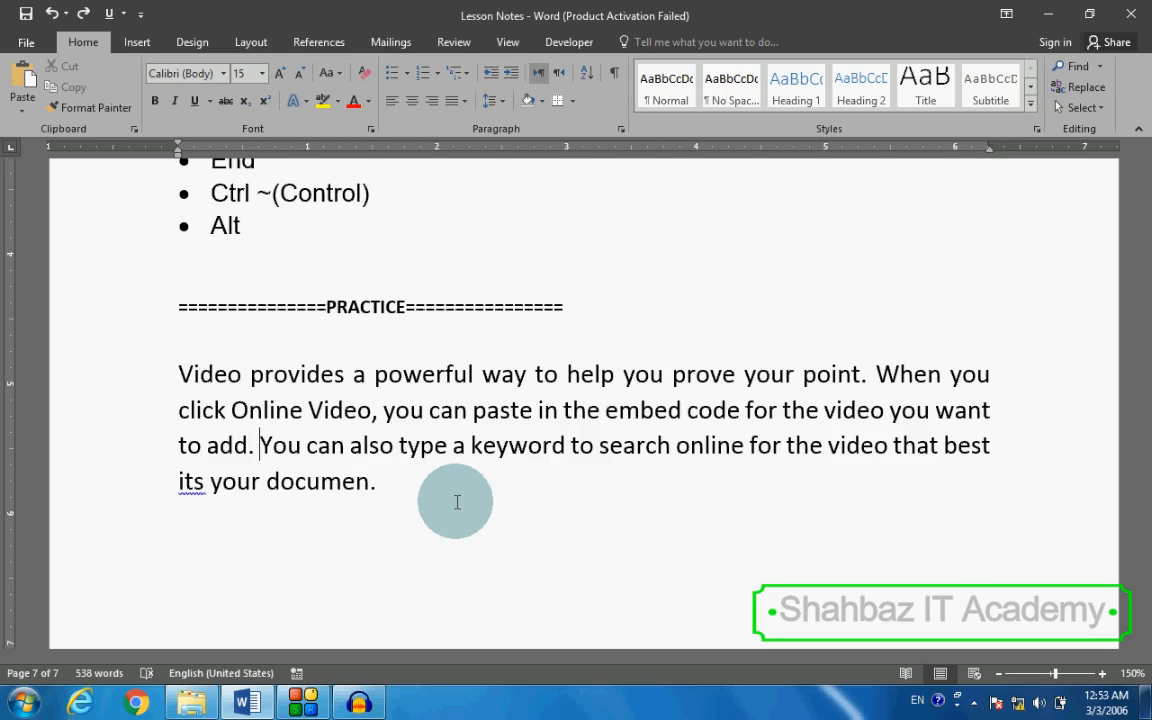
Step: Select the words "When you" at the end of the practice paragraph's first line, and clear the selection
key(ctrl+Up)
key(ctrl+Left)
key(ctrl+Left)
key(ctrl+Right)
key(ctrl+Right)
key(ctrl+shift+Left)
key(ctrl+shift+Left)
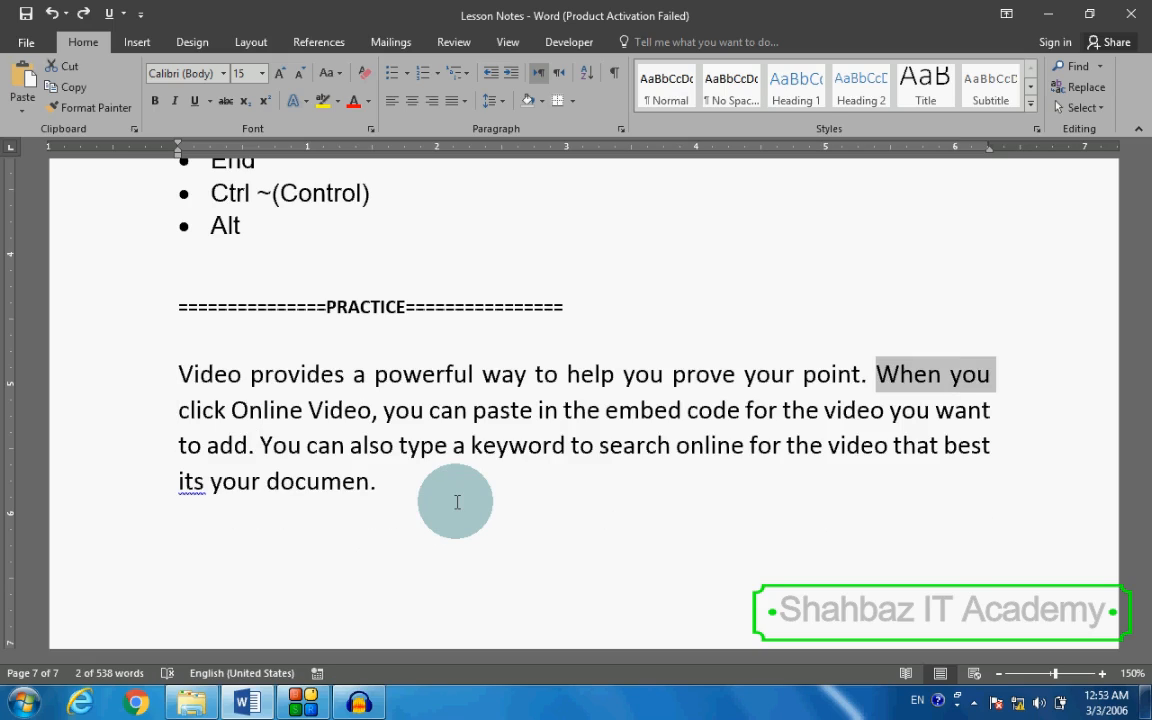
key(Right)
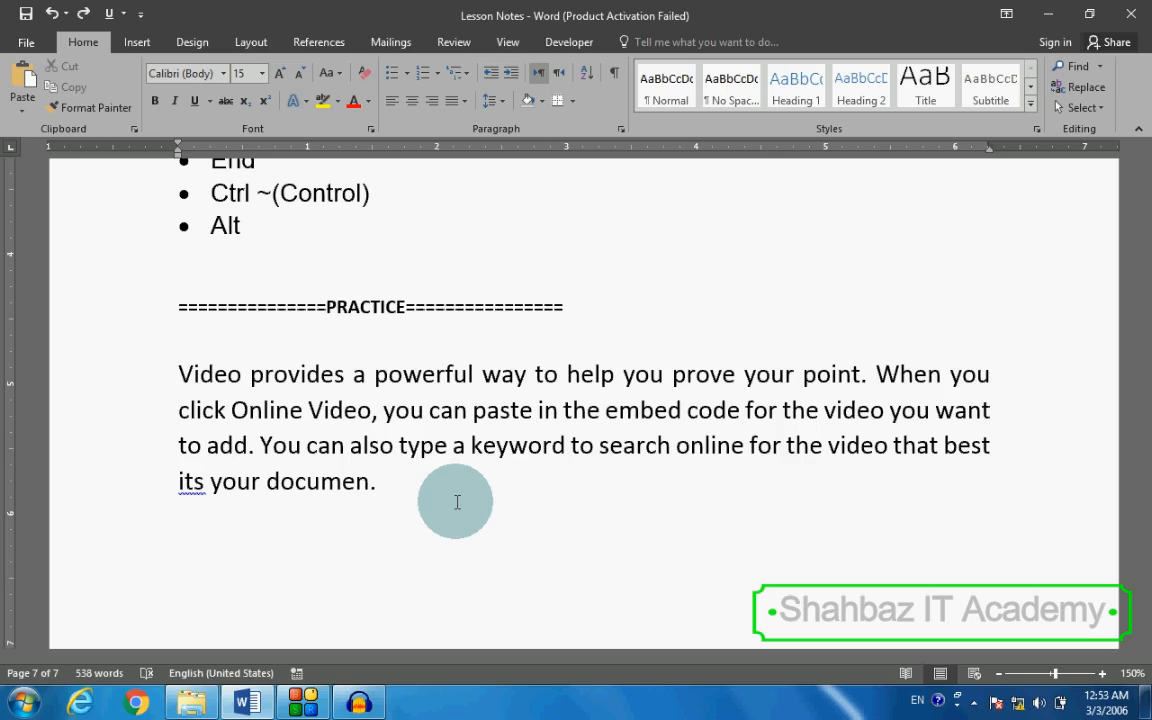
Step: Break the practice paragraph after "When you" at the end of its first line
key(Up)
key(shift+Up)
key(Down)
key(End)
key(Return)
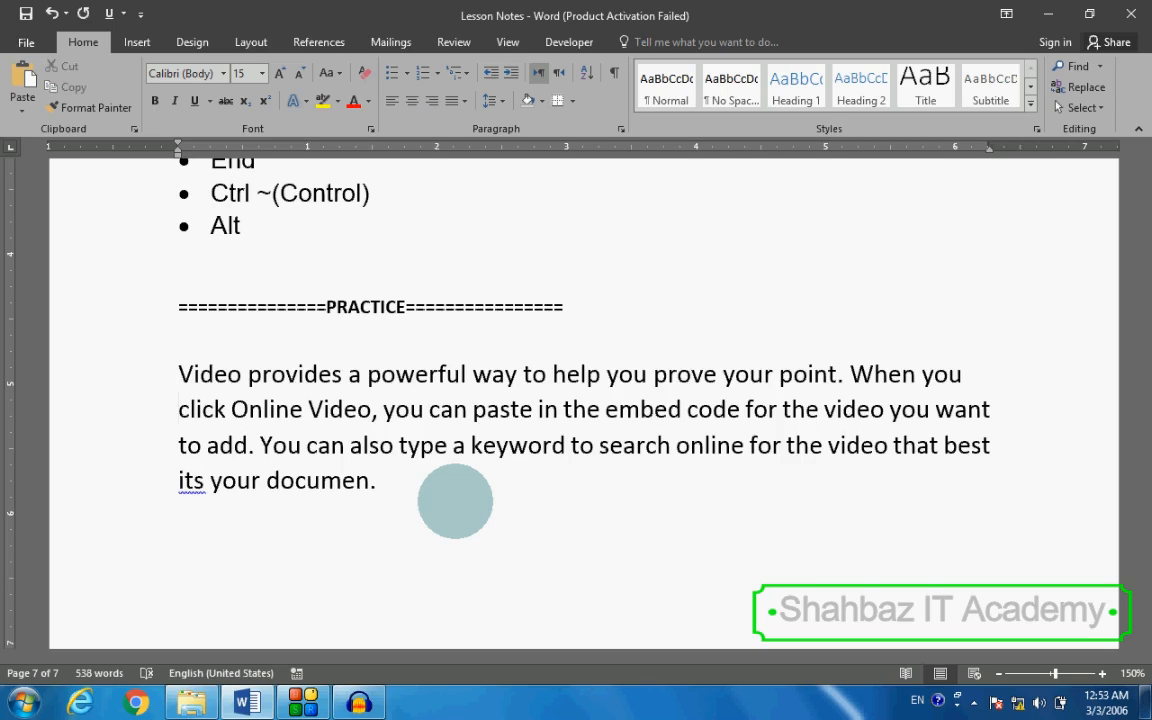
Step: Select the whole practice text from "Video provides" to "documen.", and clear the selection
key(ctrl+Right)
key(ctrl+Right)
key(ctrl+Right)
key(End)
key(Right)
key(Down)
key(Up)
key(Up)
key(Up)
key(Up)
key(ctrl+e)
key(Down)
key(shift+Down)
key(shift+Down)
key(shift+Down)
key(shift+End)
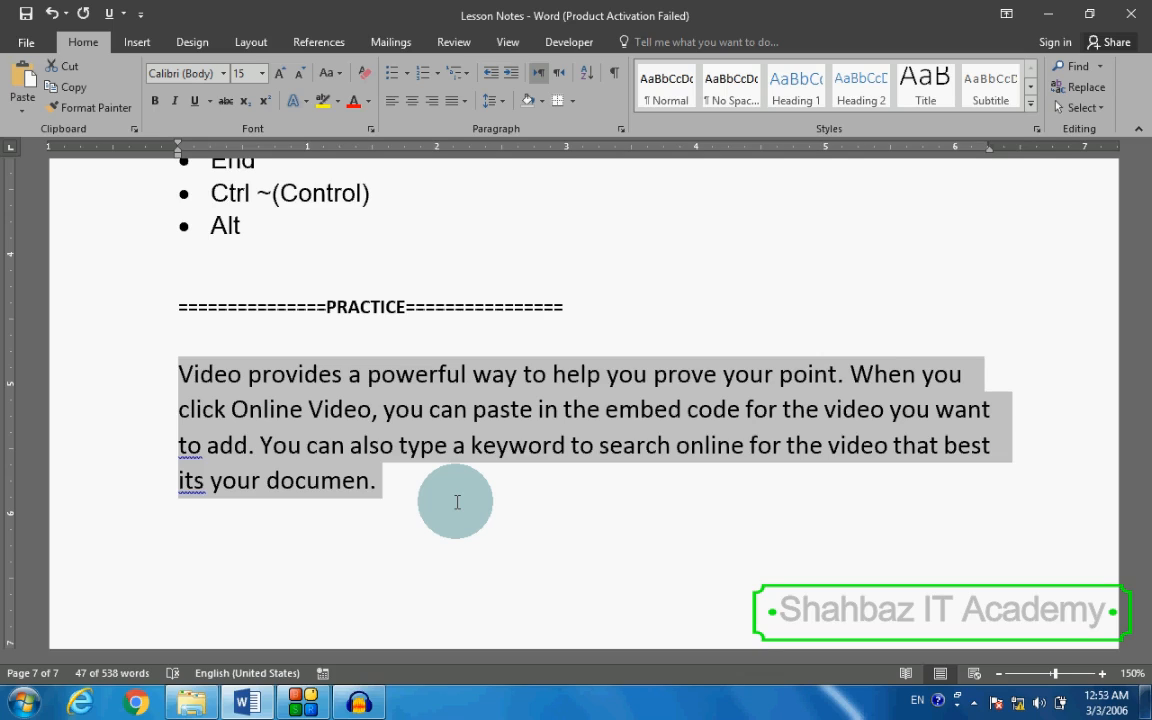
key(Left)
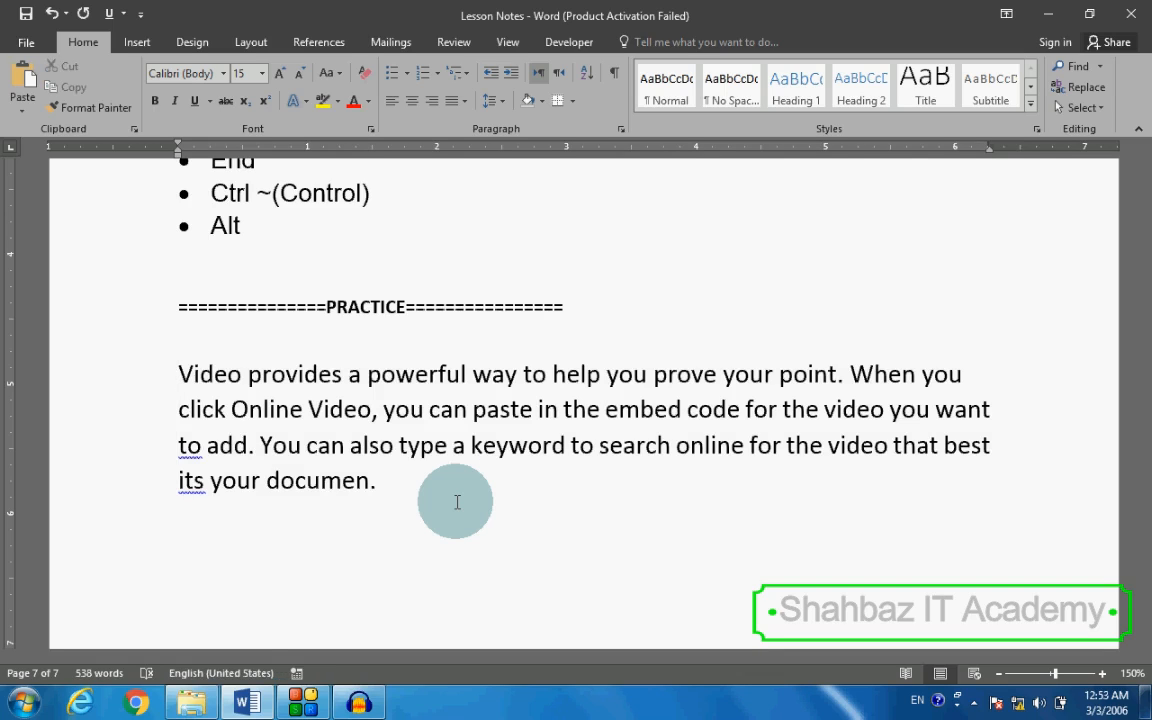
Step: Remove the paragraph breaks at the line ends to rejoin the practice text
key(End)
key(Delete)
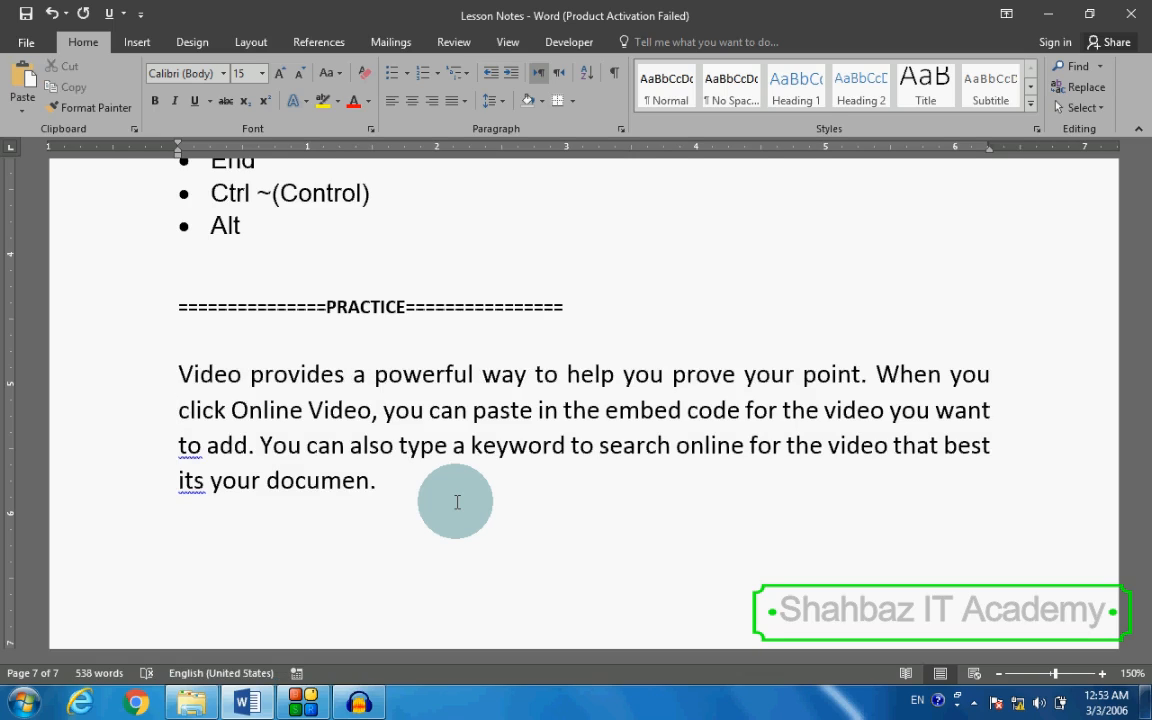
key(Down)
key(End)
key(Delete)
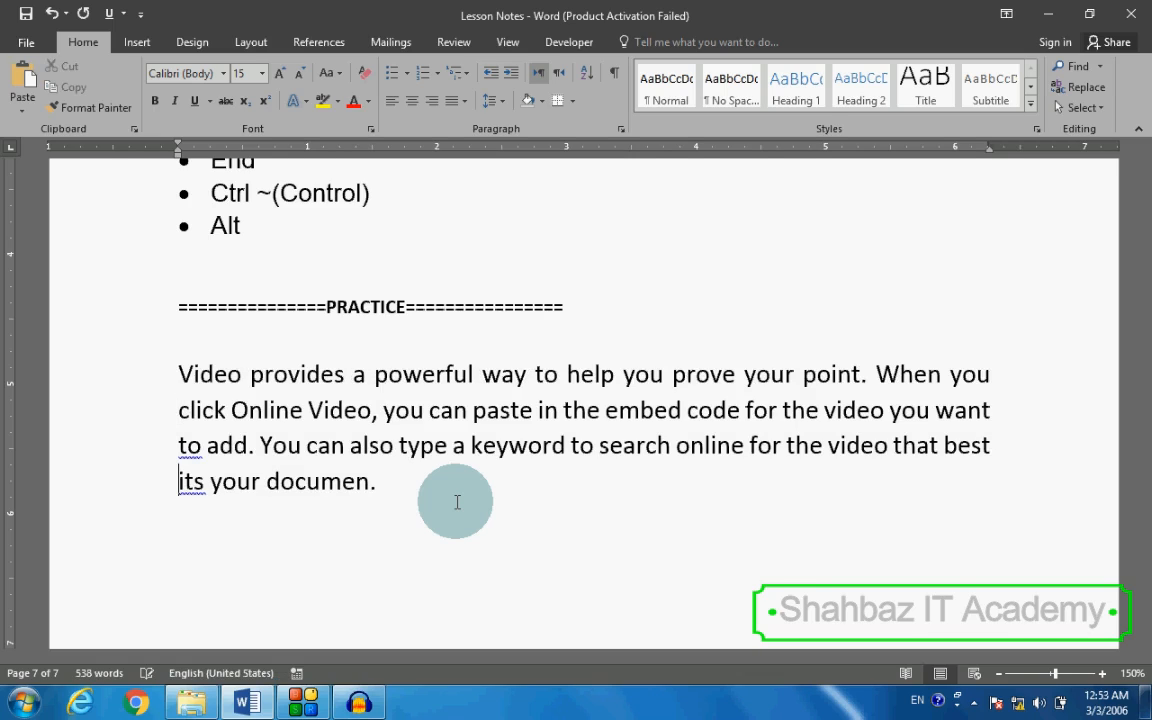
Step: Undo the recent line-break edits in the practice paragraph
key(Up)
key(ctrl+z)
key(ctrl+z)
key(ctrl+z)
key(ctrl+z)
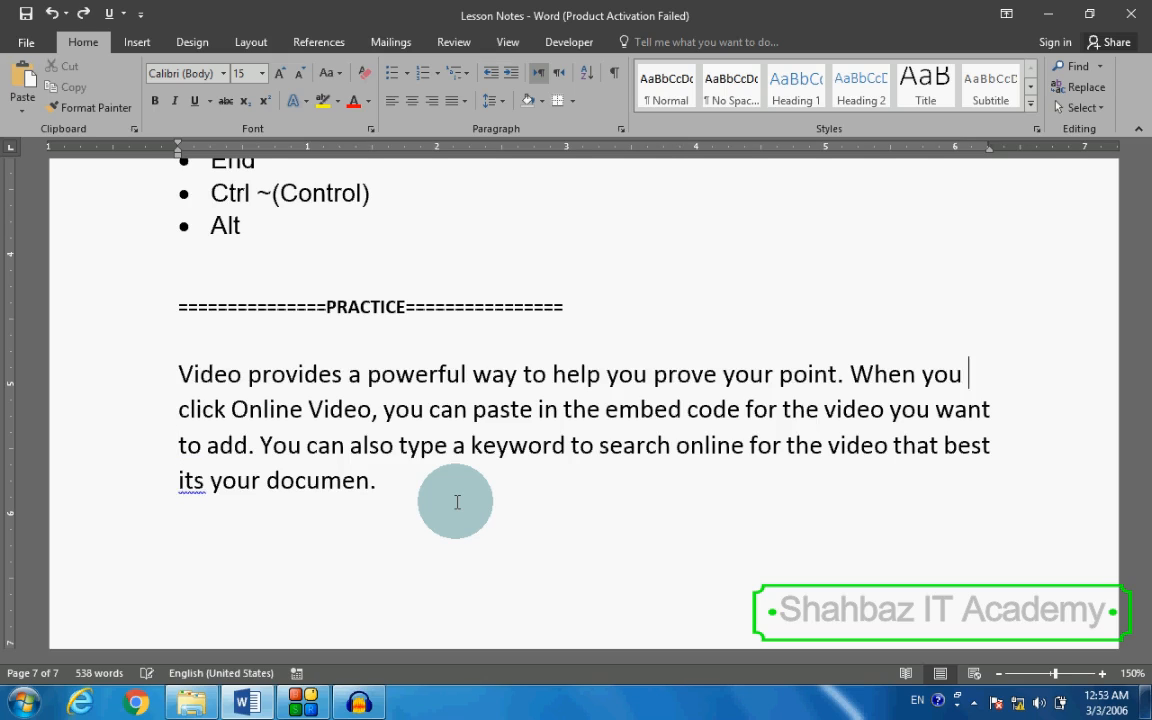
key(Up)
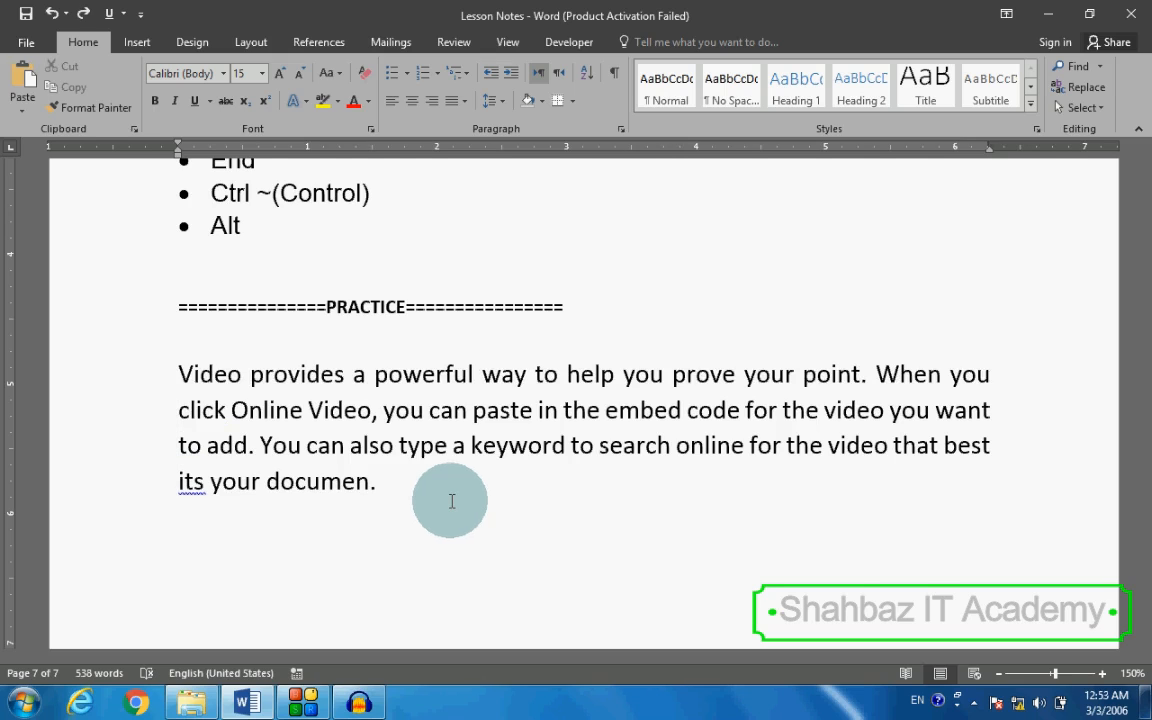
Step: Examine the keyboard picture on page 6, and return to the editing keys list on page 7
scroll(452, 500, up, 3)
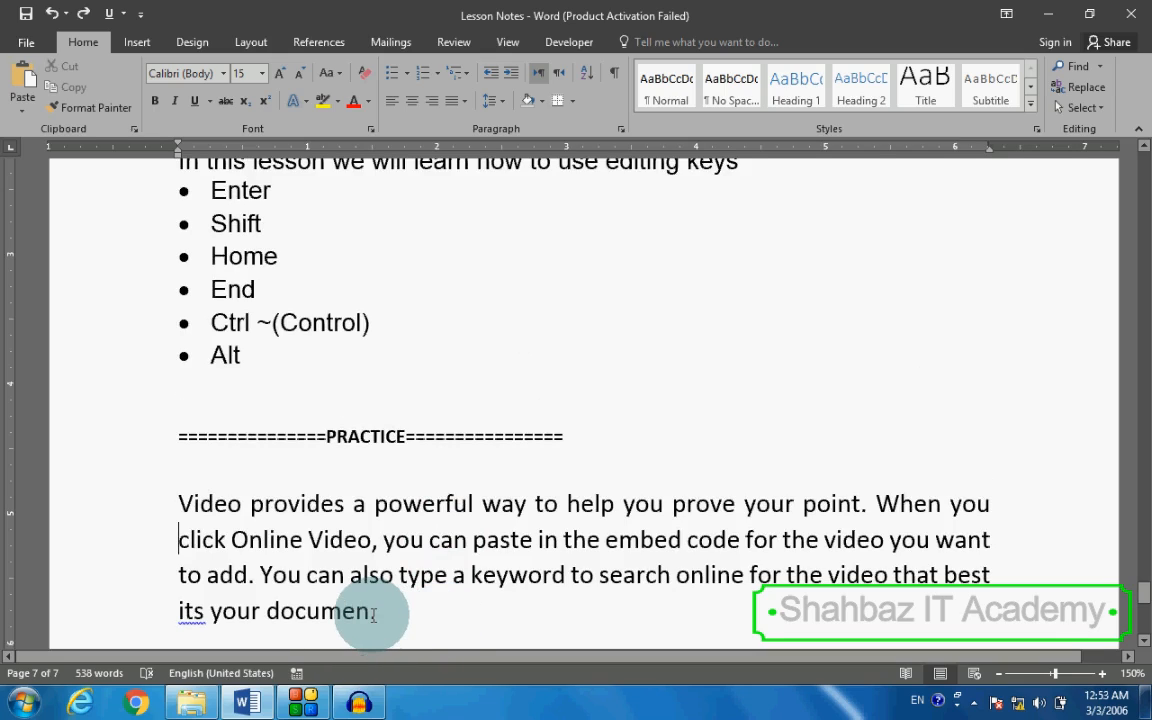
scroll(373, 615, down, 3)
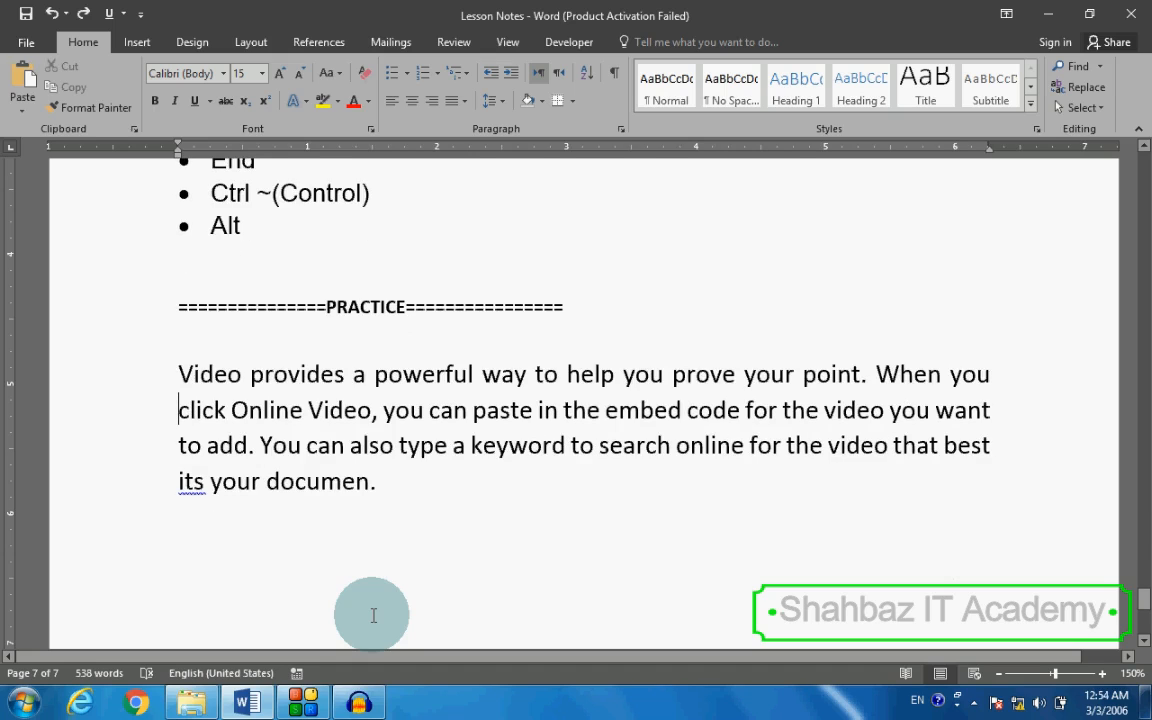
key(ctrl+Page_Up)
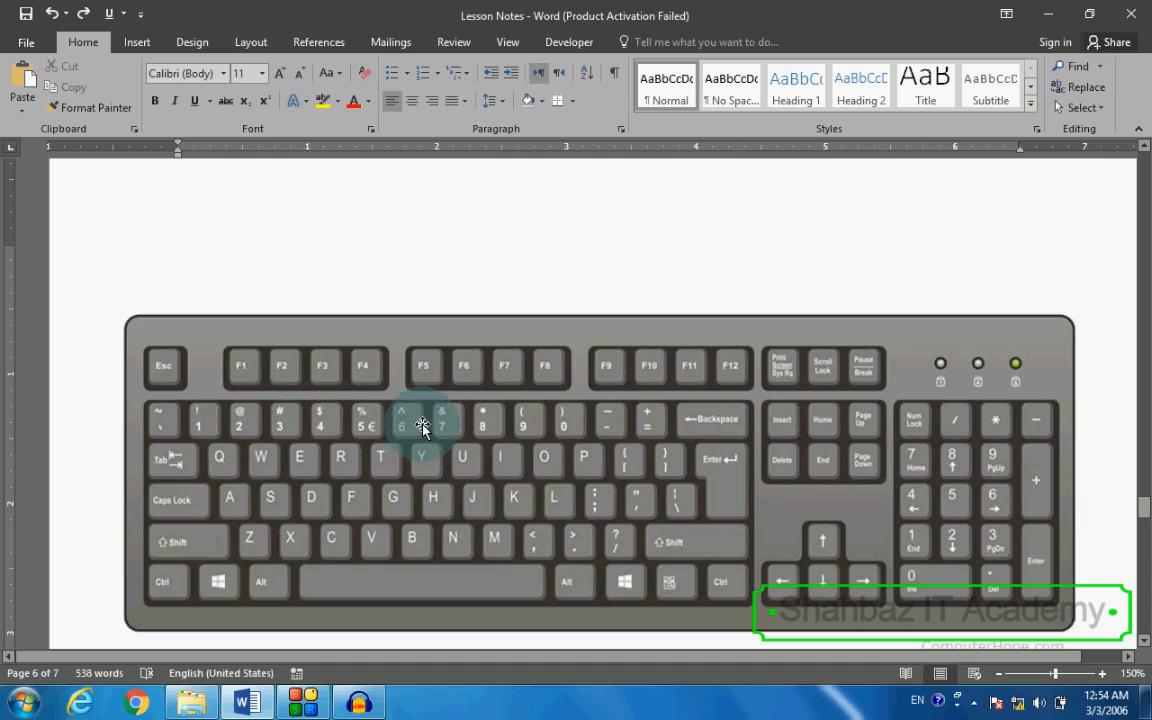
scroll(430, 432, down, 3)
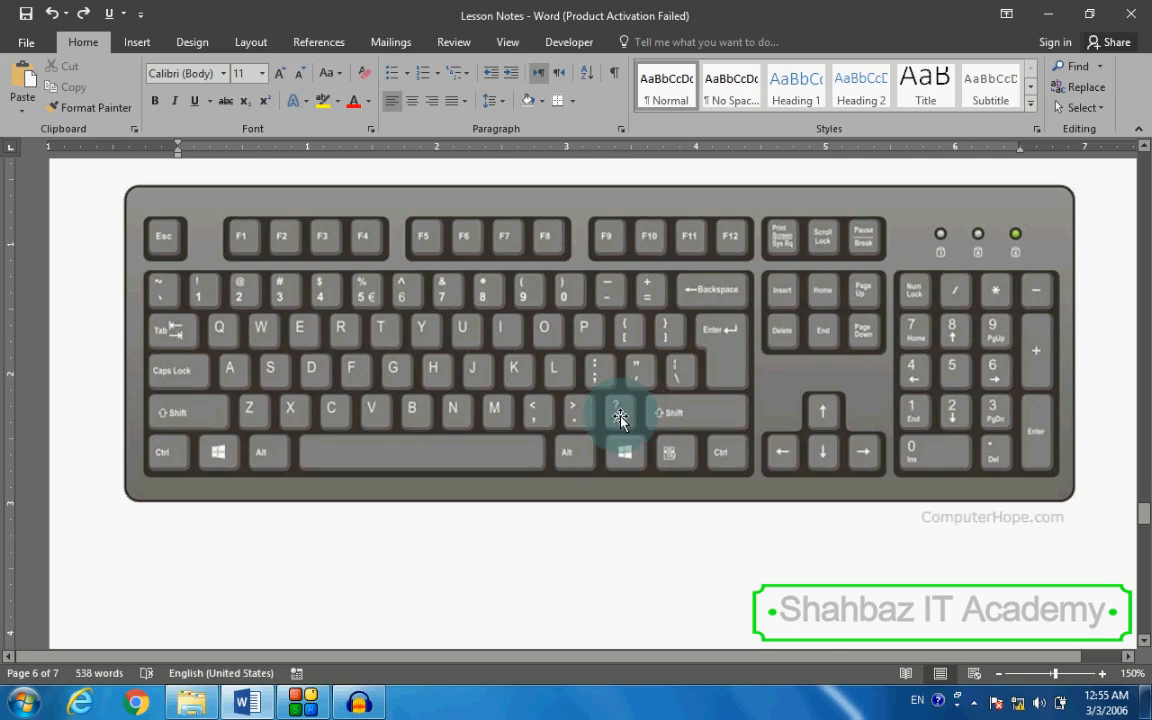
scroll(620, 418, up, 7)
scroll(619, 429, down, 6)
scroll(620, 426, down, 15)
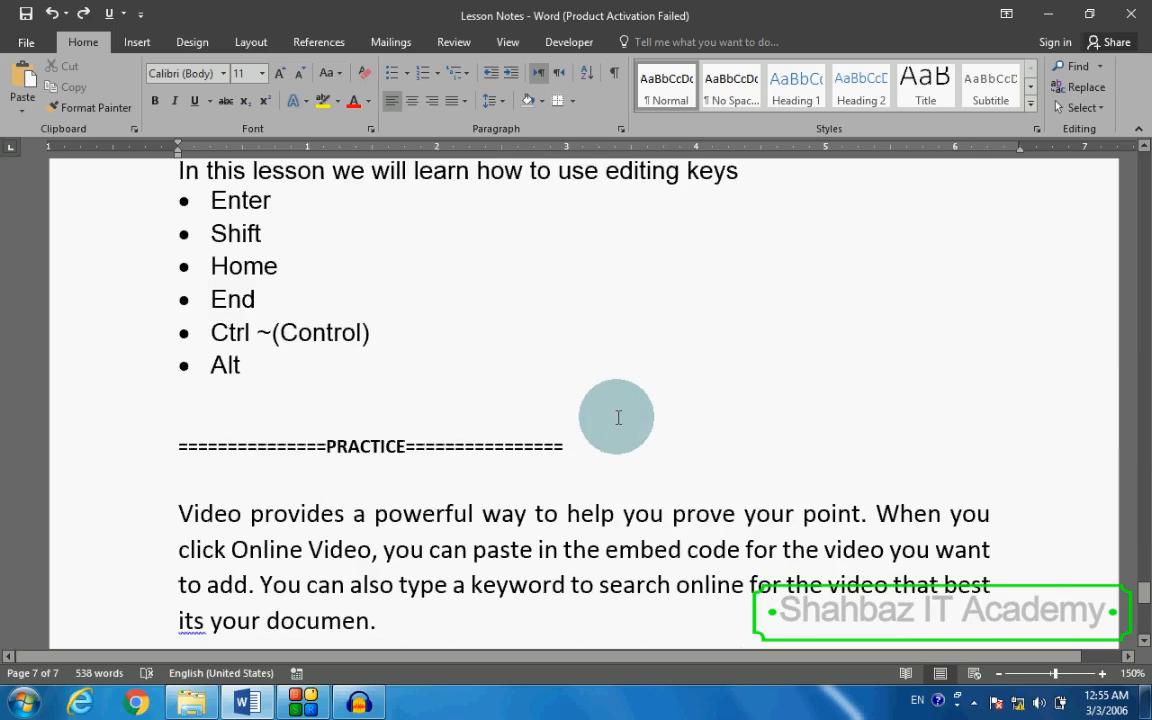
Step: Enter the digits 12345677 and a tab space on the empty line above the PRACTICE heading
click(616, 418)
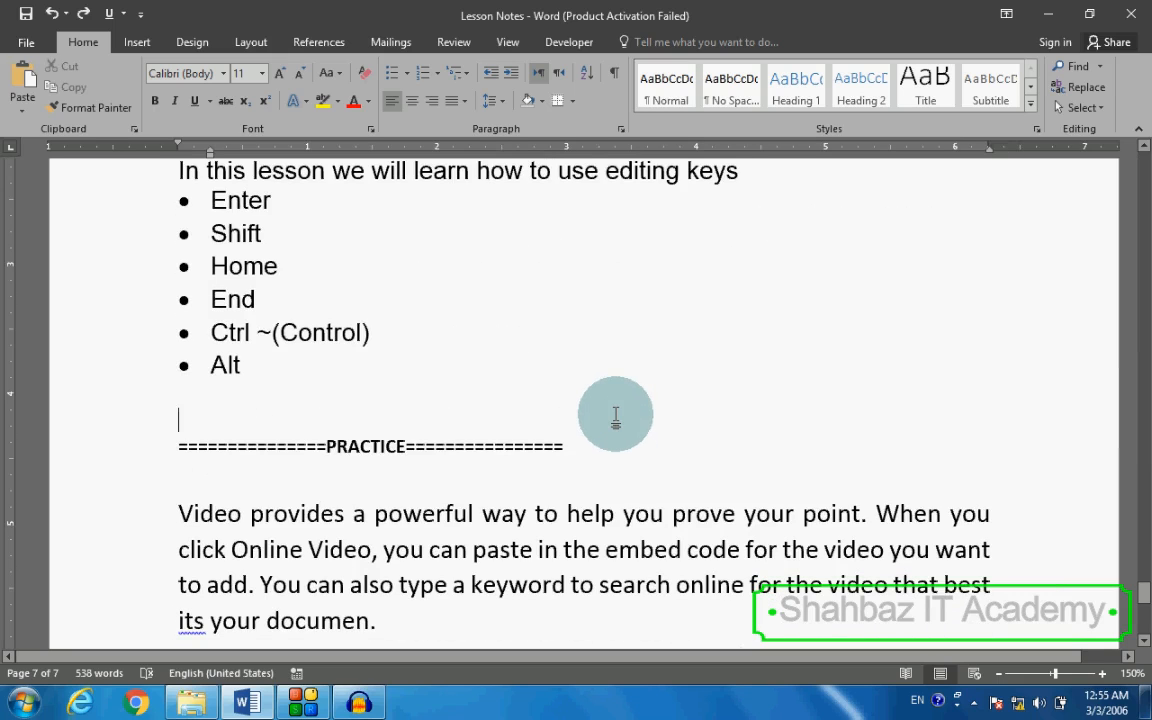
text(1234567)
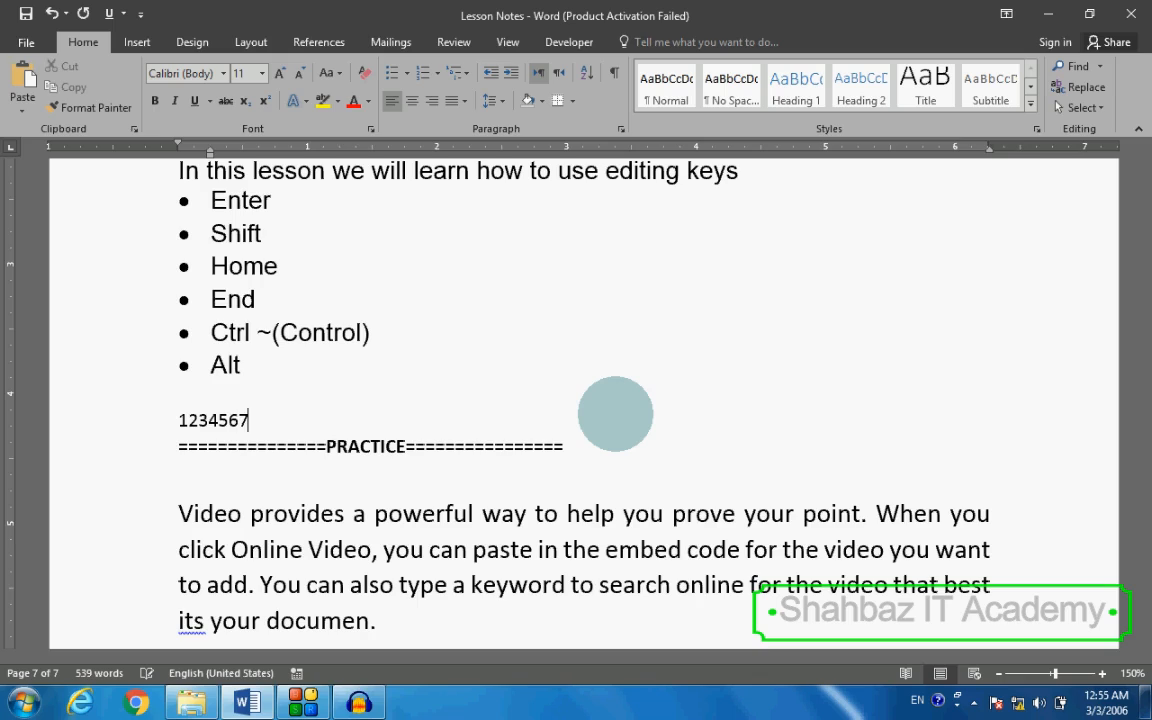
text(7)
key(Tab)
Step: Add the symbols !@#$%^&,.<> and a tab space after the digits
text(!@#$%)
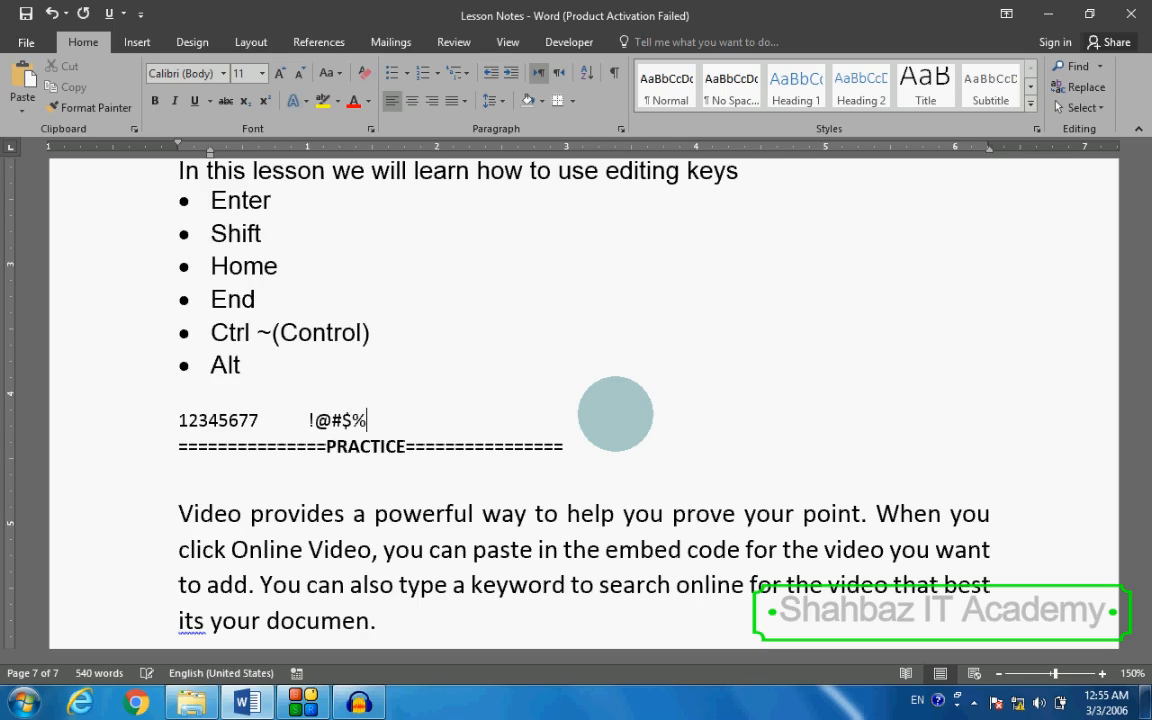
text(^&,.<>)
key(Tab)
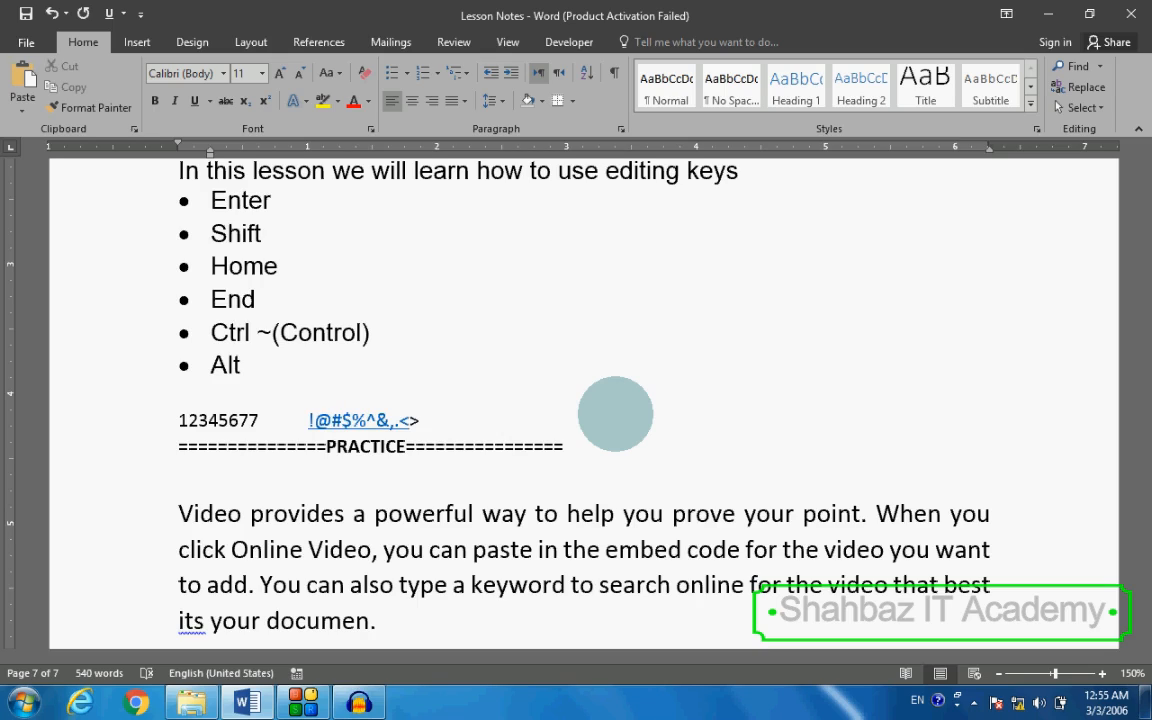
Step: Add the lowercase letters kkljdkdkd and the capitals KKKK after the symbols, and delete that word
text(kkljdkdkd)
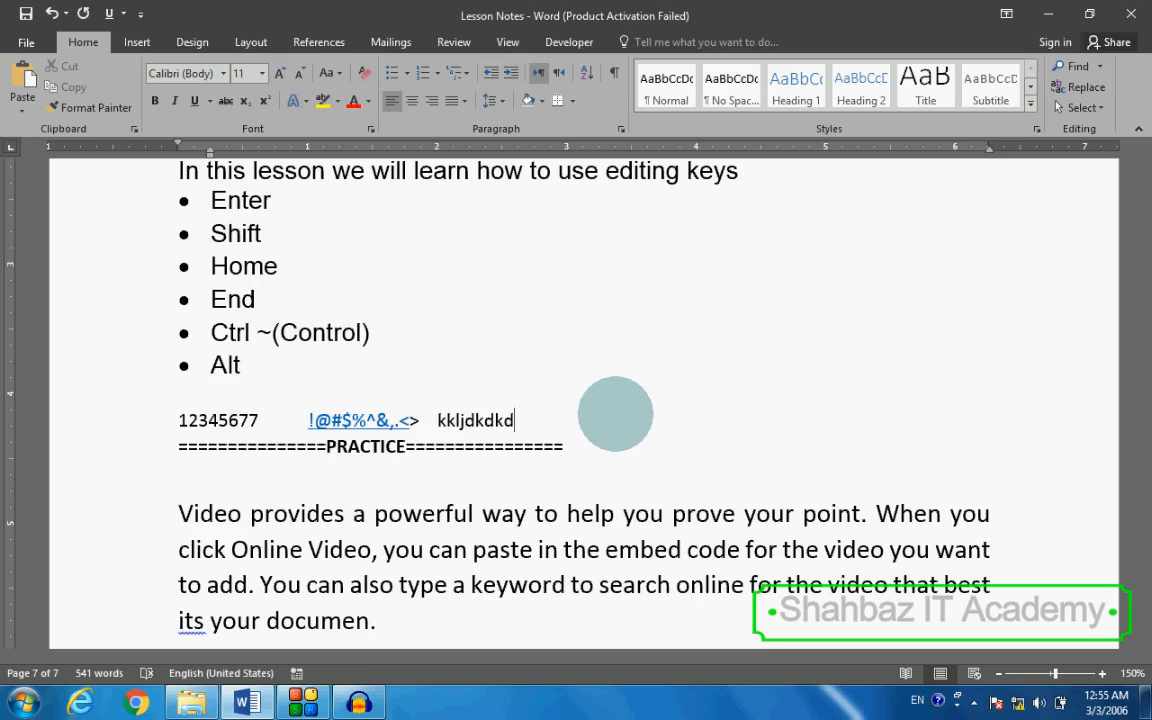
text(KKKK)
key(ctrl+BackSpace)
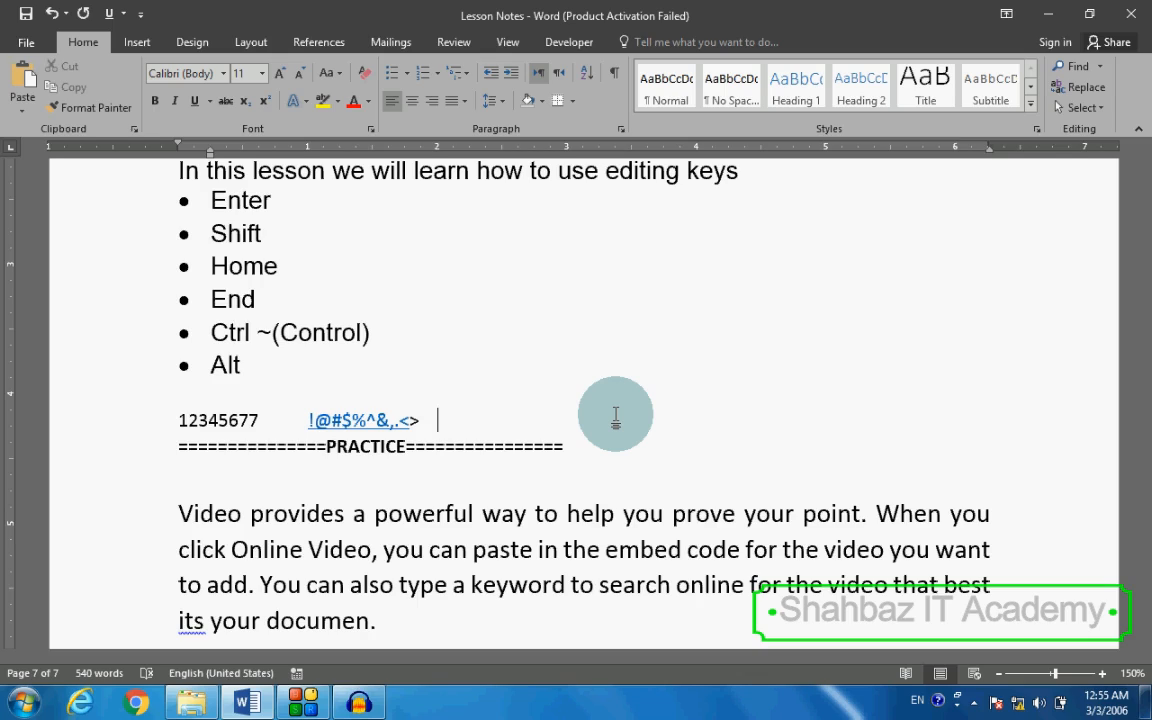
Step: Add the capitals KKFJLEIXOCNFK followed by the lowercase letters kkffkkdmck after the symbols
text(KKFJLEIXO)
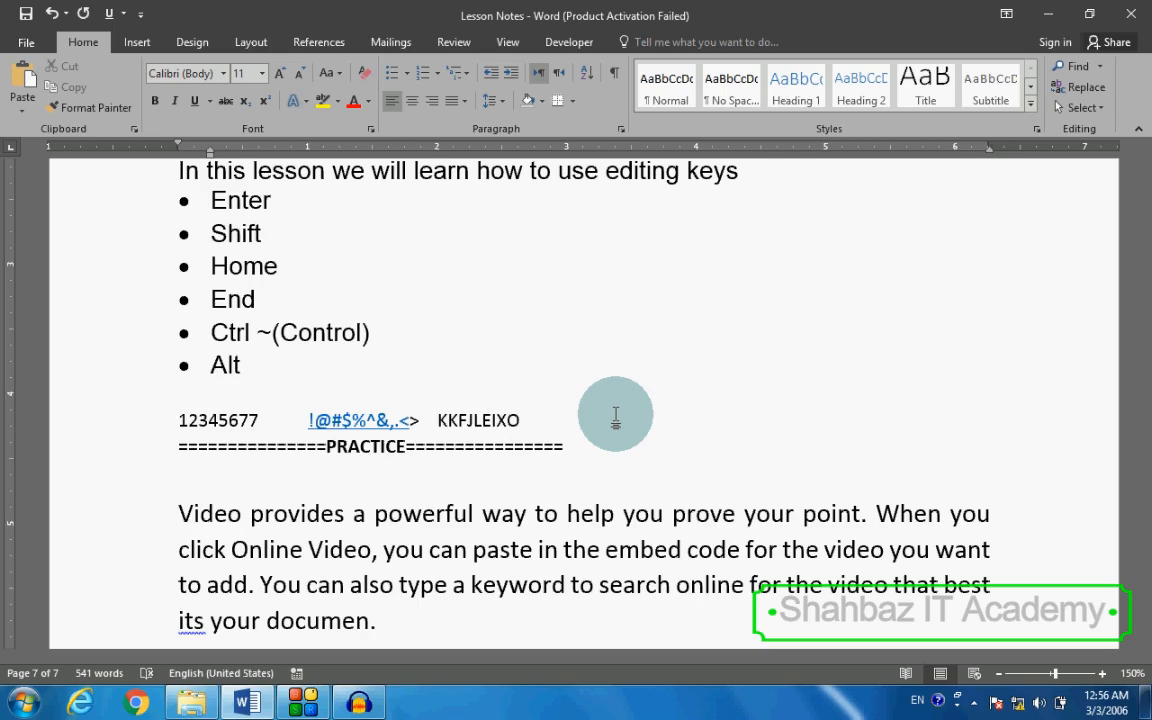
text(CNFK)
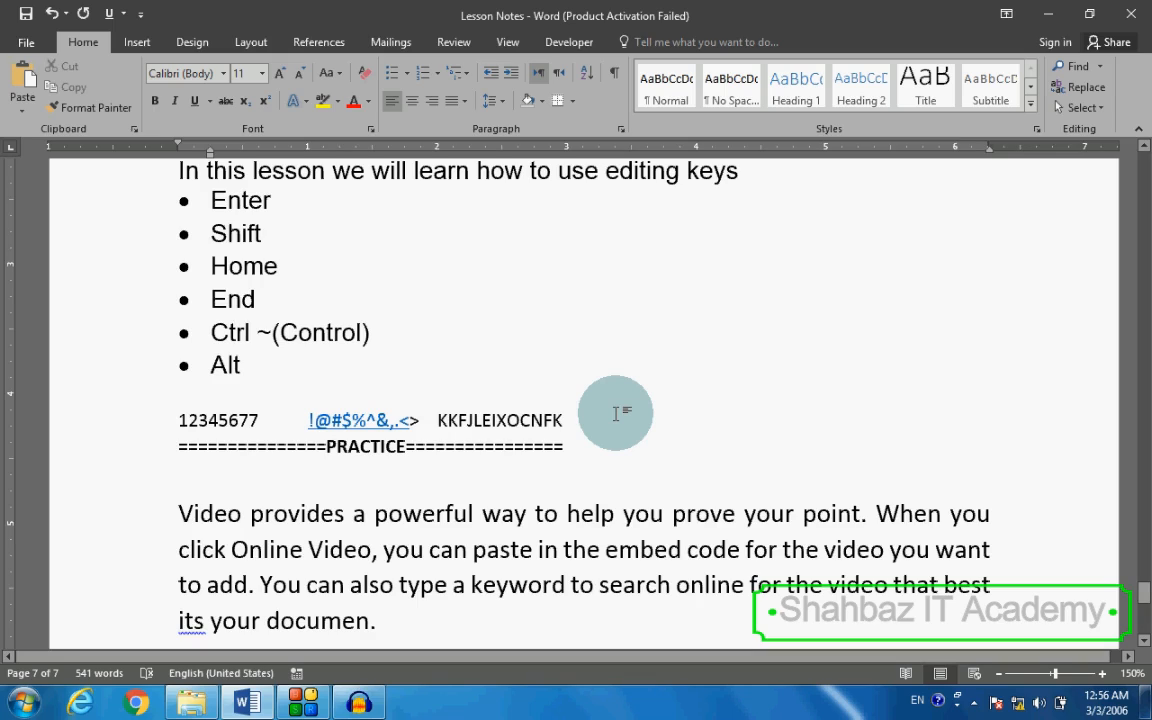
text(kkffk)
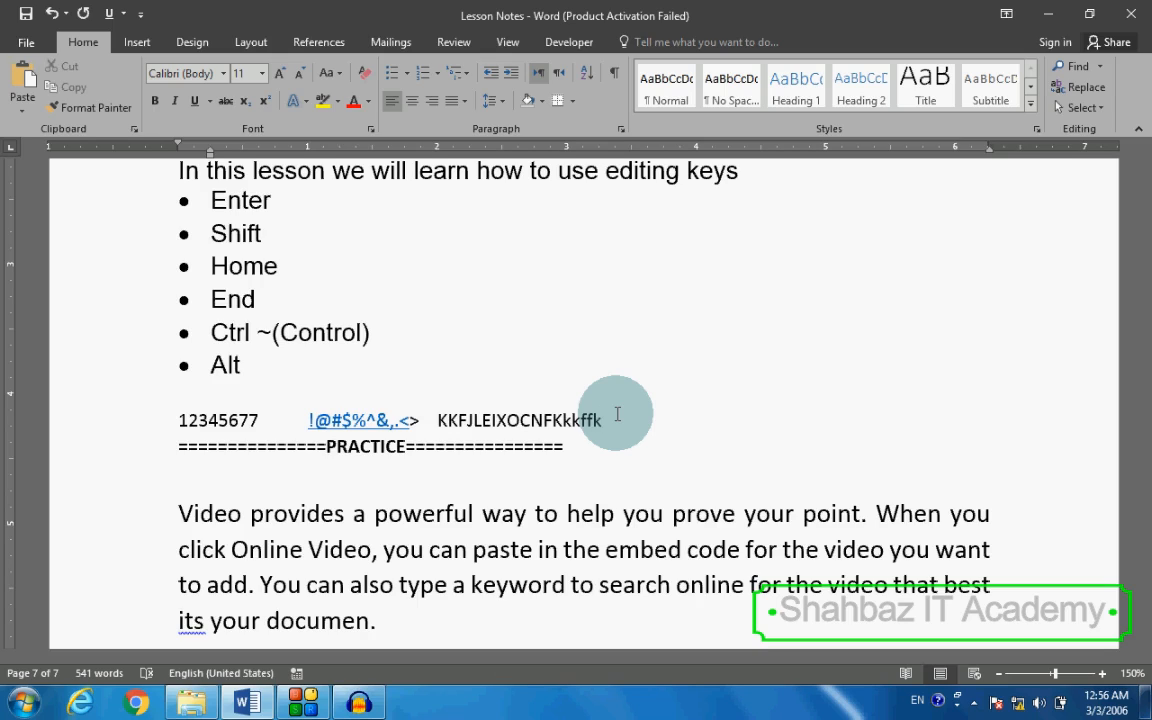
text(kdmck)
Step: Delete the whole line of sample characters above the PRACTICE heading together with its empty paragraph
key(shift+Home)
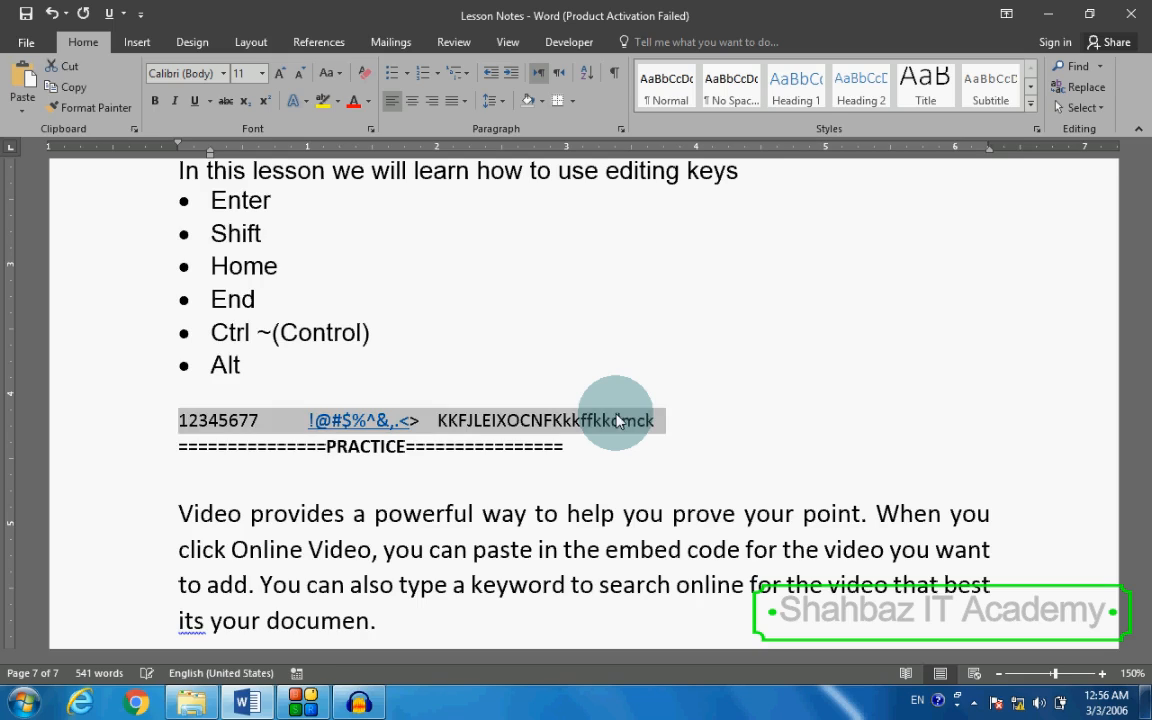
key(BackSpace)
key(Delete)
Step: Select the "End" bullet in the editing keys list, and clear the selection by moving to the "Alt" bullet
key(Up)
key(Up)
key(shift+Up)
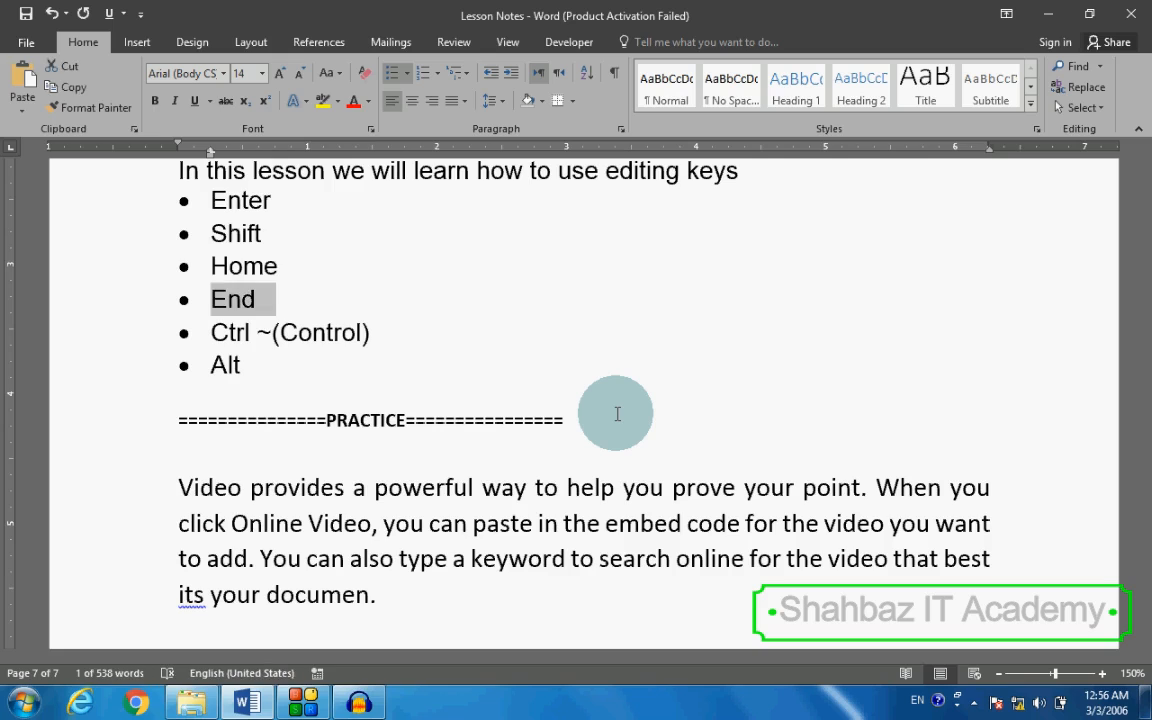
key(Up)
key(shift+Down)
key(End)
key(Down)
key(Down)
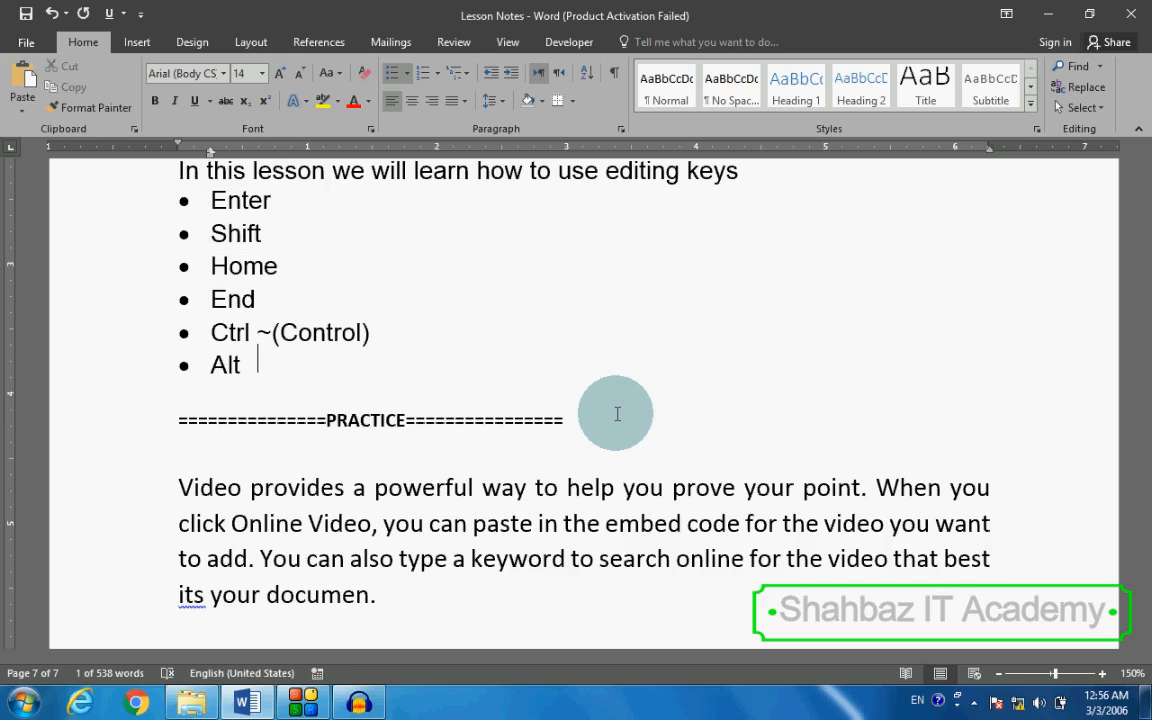
Step: Select the word "help" in the first line of the practice paragraph
scroll(590, 440, down, 2)
click(560, 358)
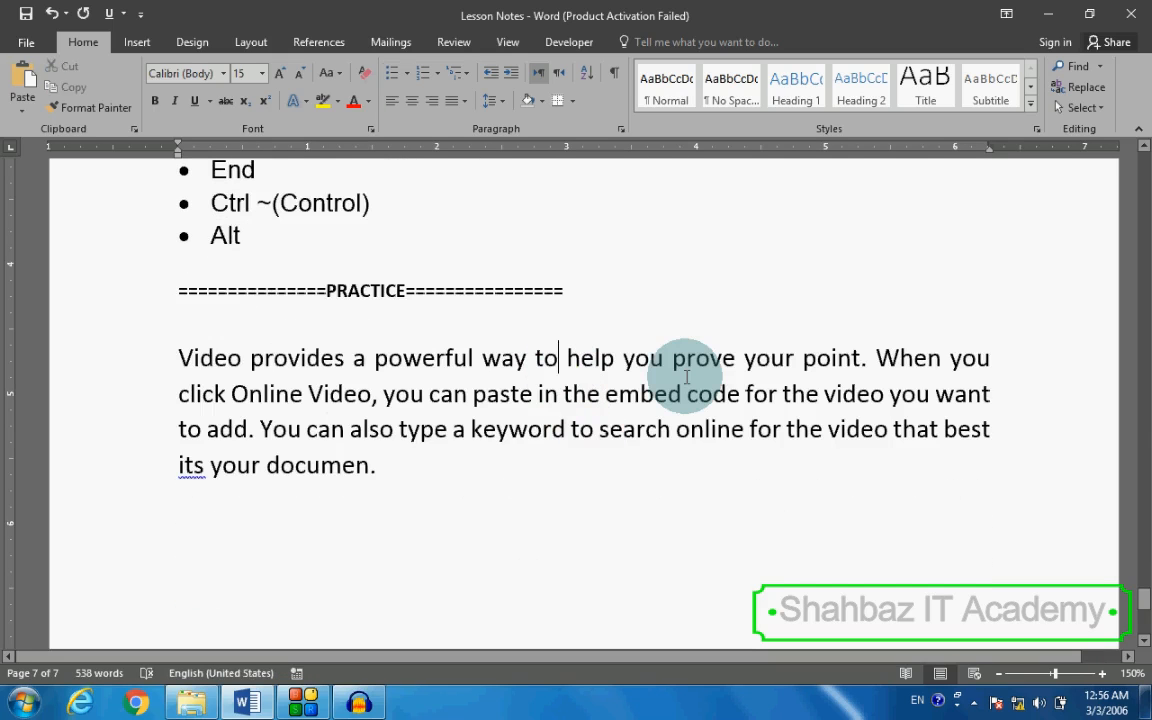
key(shift+Right)
key(shift+Right)
key(shift+Right)
key(shift+Right)
key(shift+Right)
key(shift+Right)
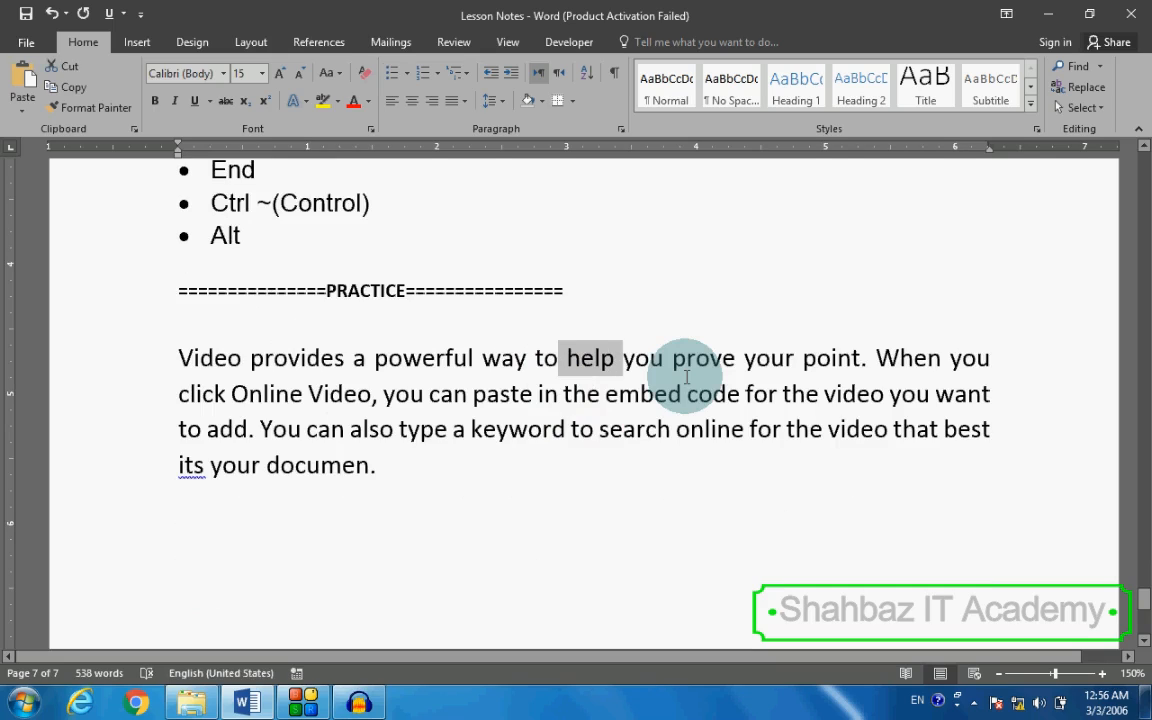
Step: Clear the selection on "help", advance the cursor to the word "prove", and return it to the start of the line
key(Right)
key(Right)
key(Right)
key(Right)
key(Right)
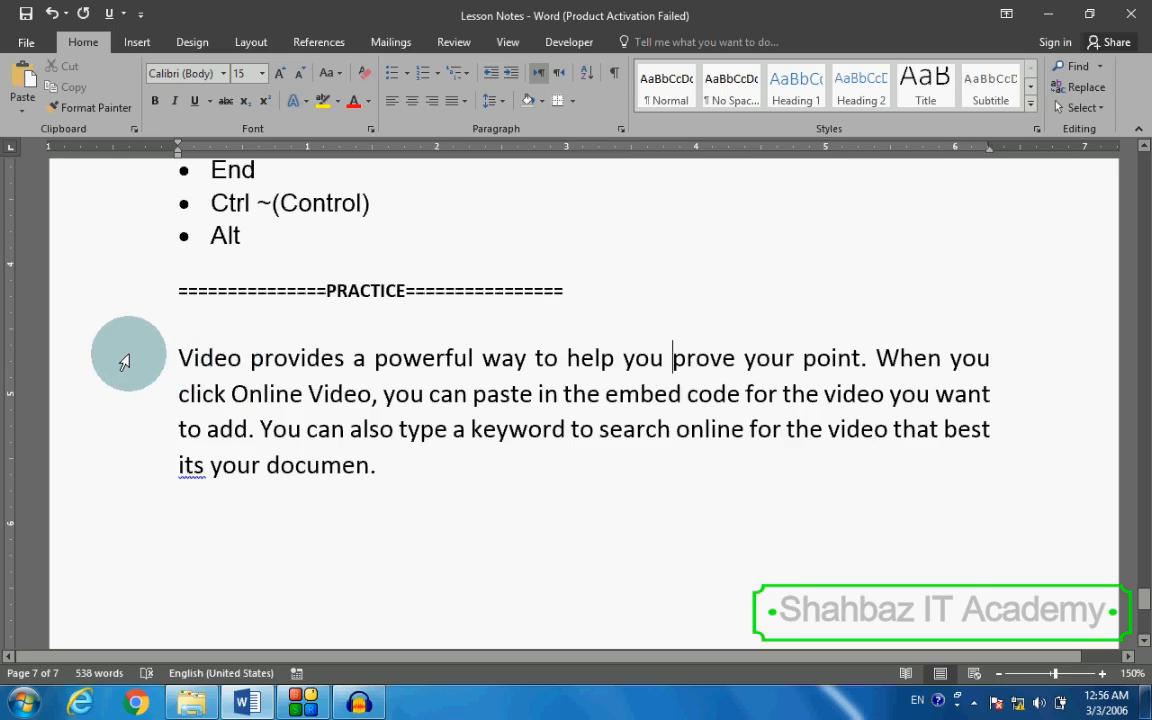
key(Home)
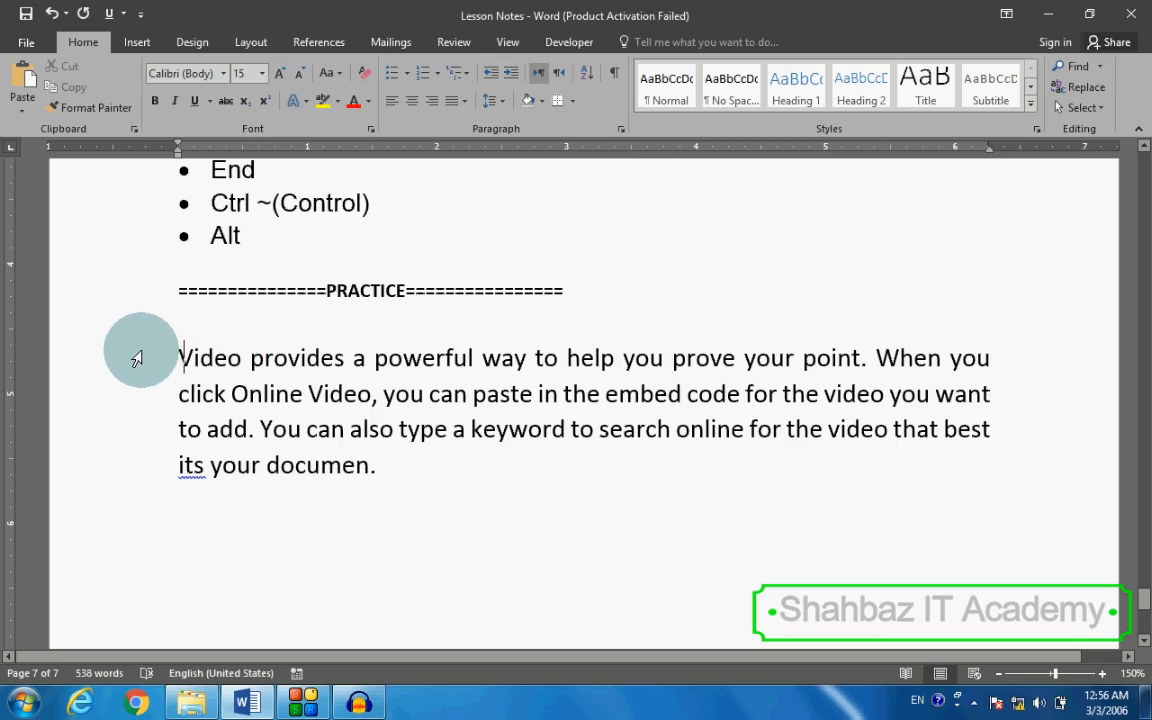
Step: Look at the keyboard picture on the earlier page, and place the cursor in the first line of the practice paragraph
key(Page_Up)
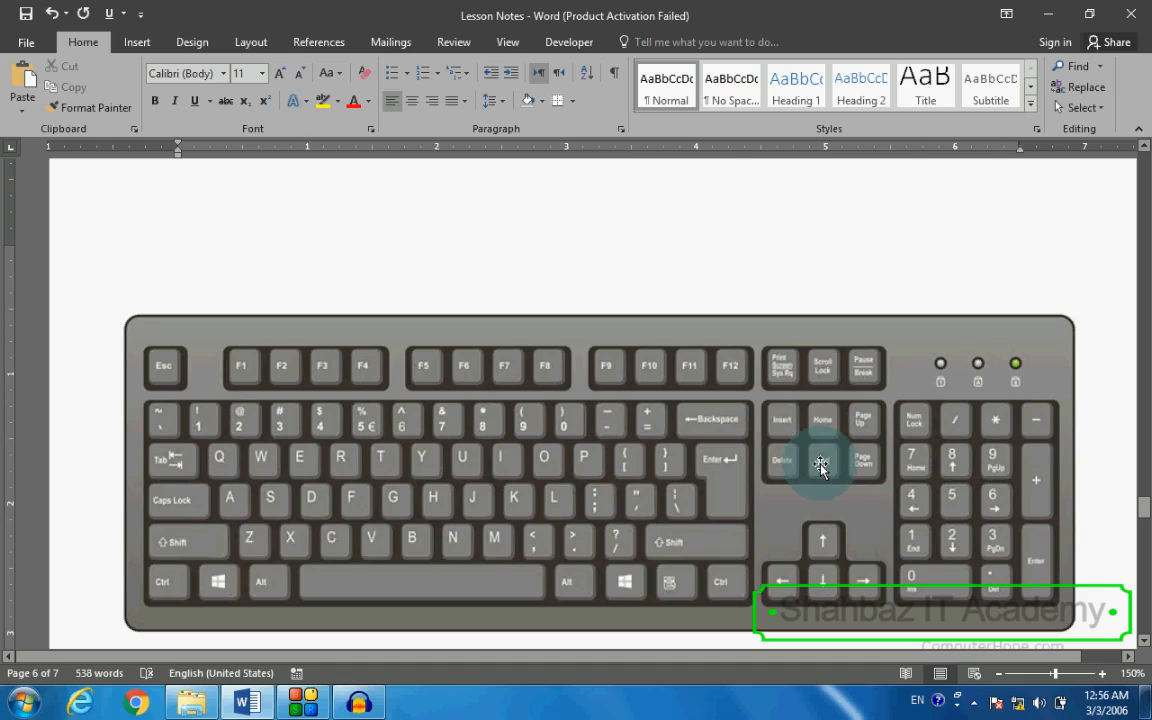
key(Page_Up)
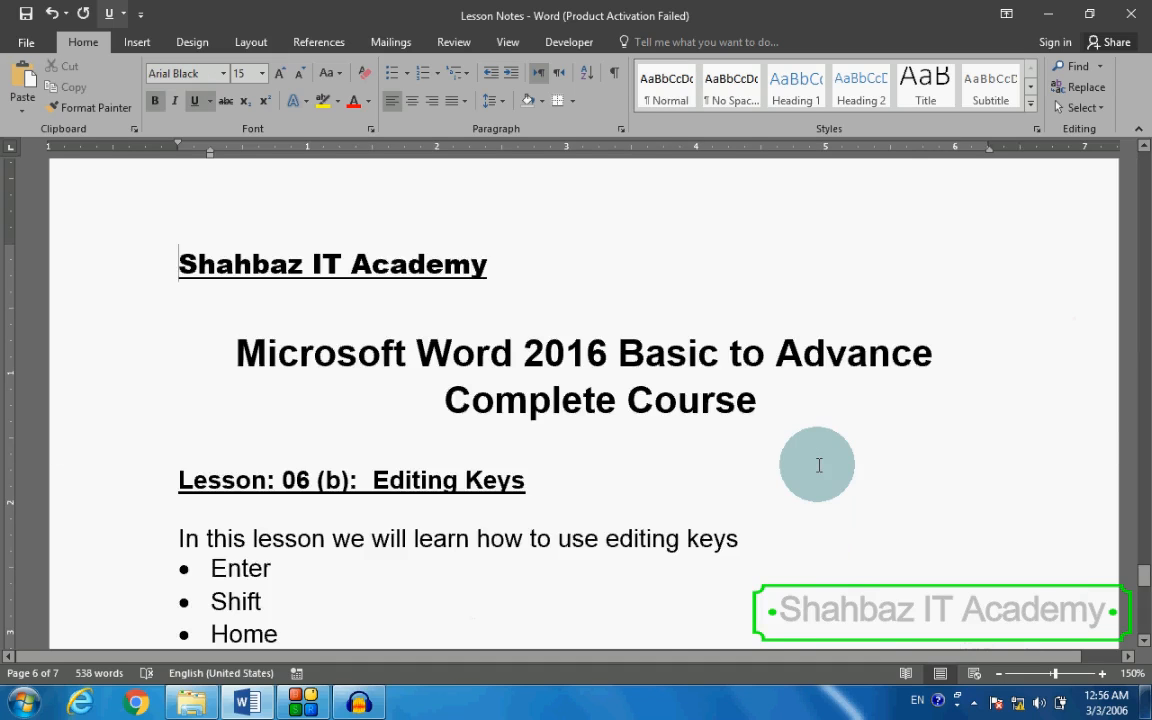
scroll(818, 465, down, 5)
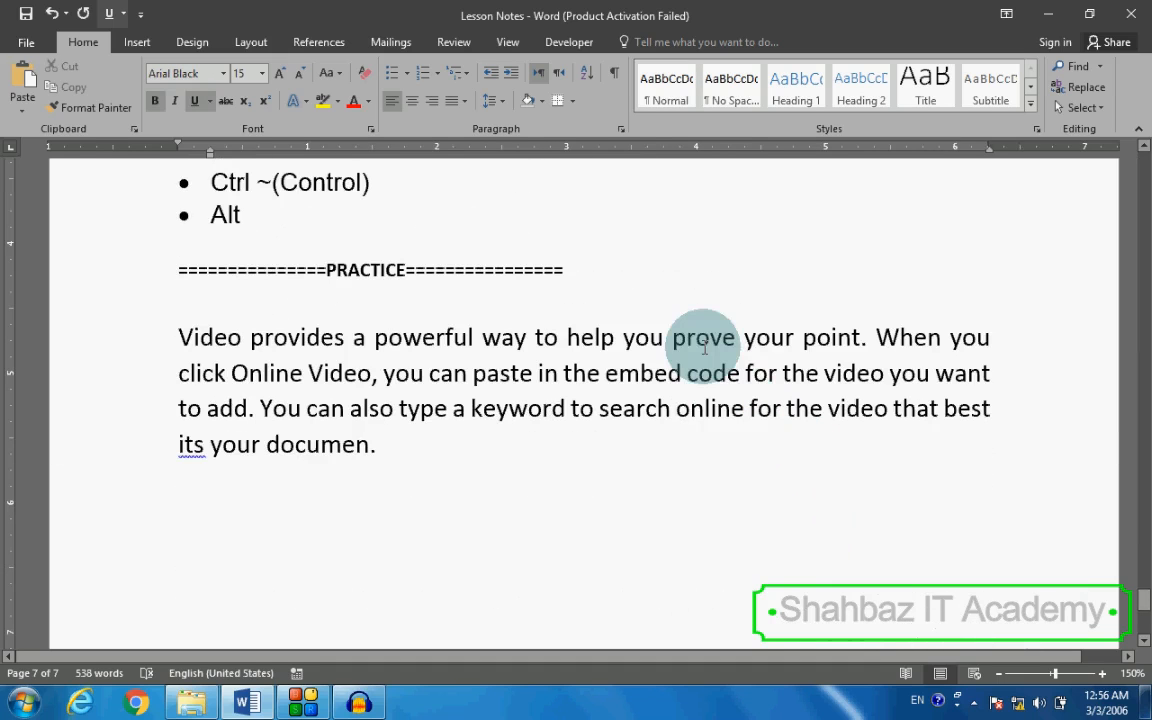
click(704, 347)
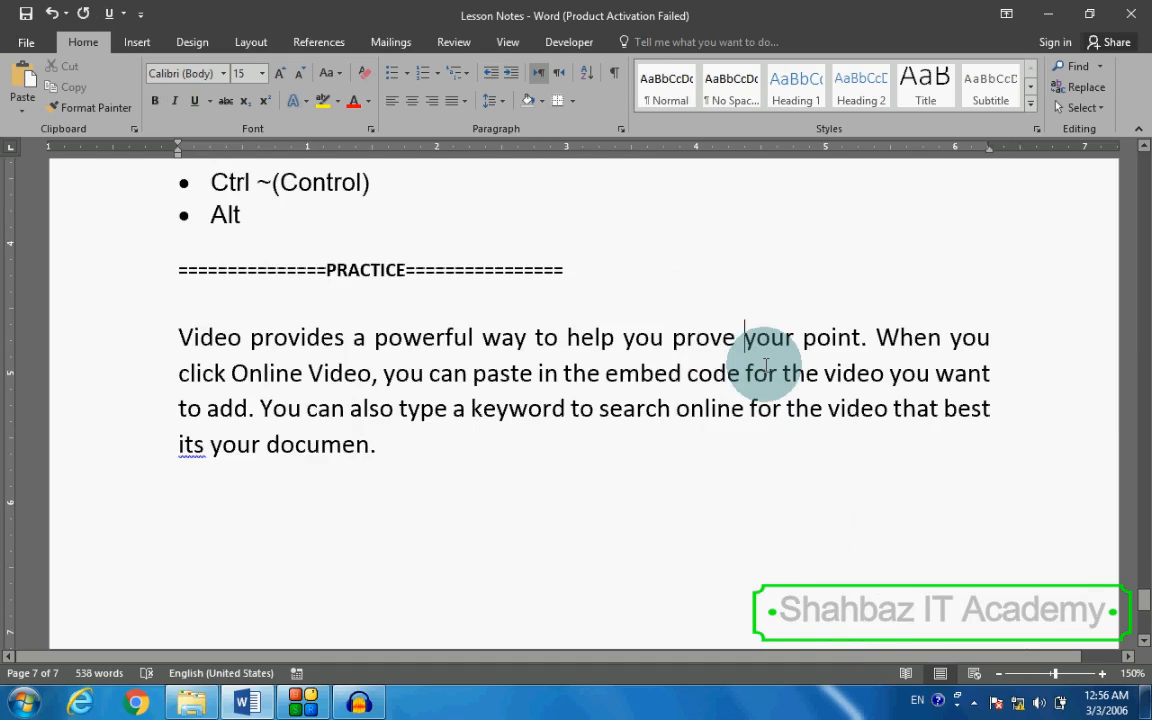
Step: Select the first two words of the practice paragraph, and clear the selection by returning to the start of the line
key(Home)
key(ctrl+shift+Right)
key(ctrl+shift+Right)
key(Left)
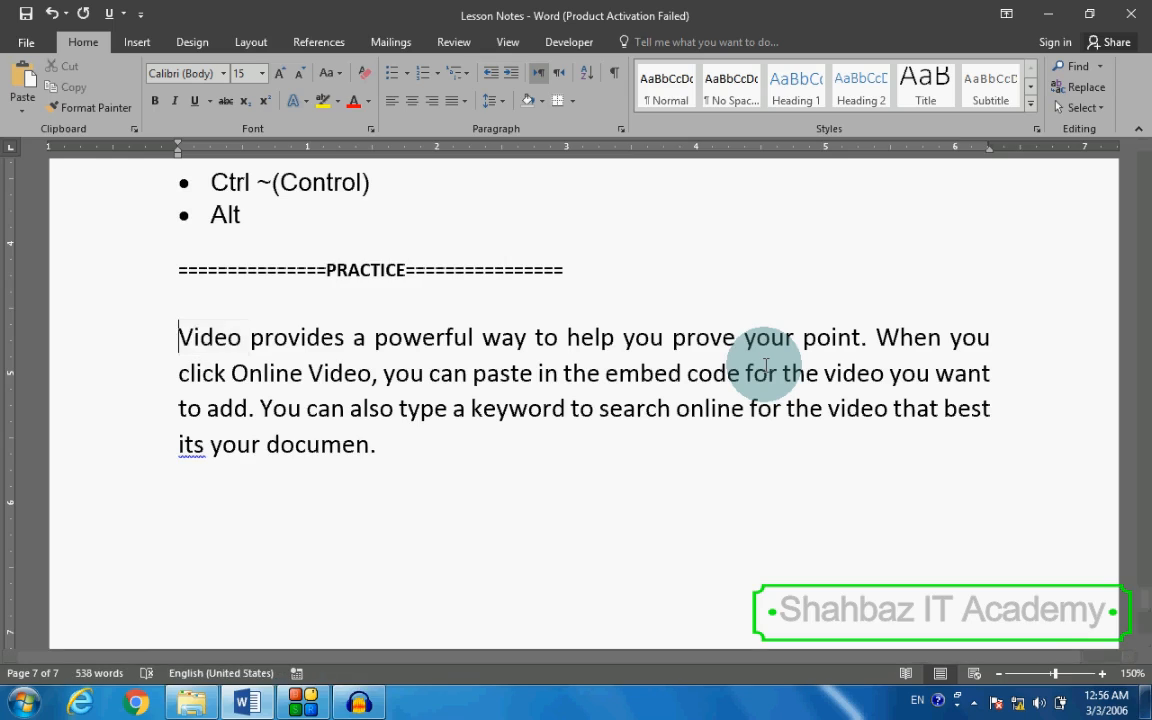
Step: Move the cursor back and forth through the first line of the practice paragraph, and jump to the line's end
key(Right)
key(Right)
key(Right)
key(Right)
key(Left)
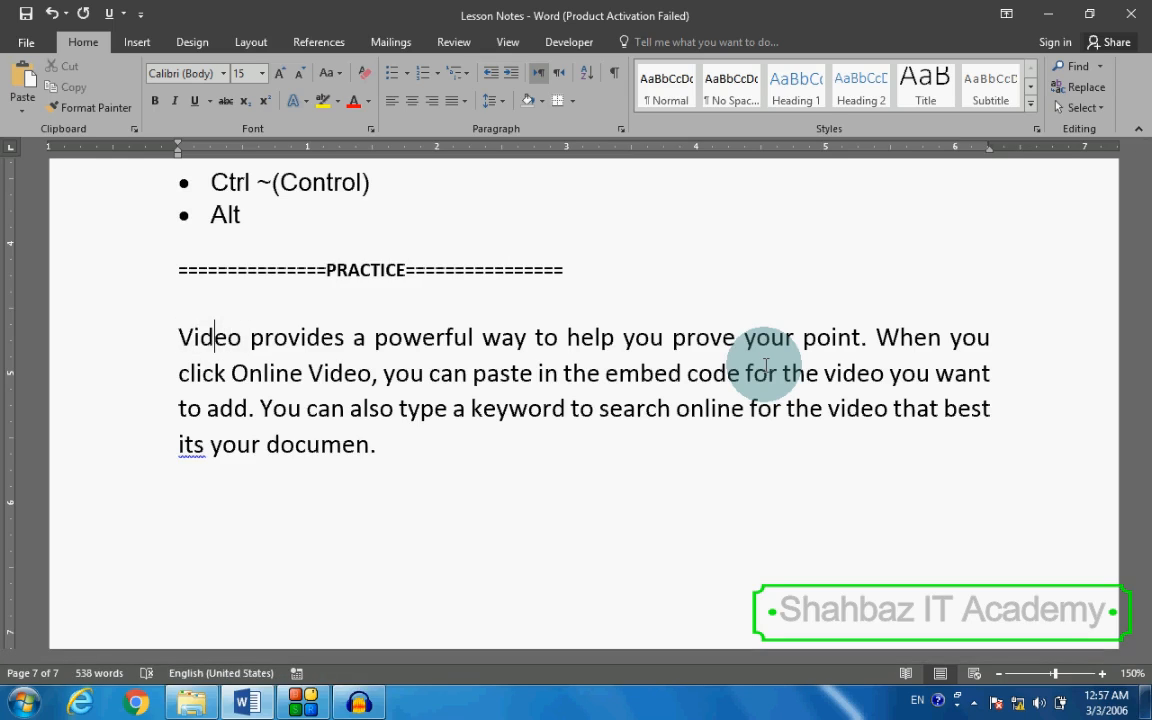
key(Right)
key(Right)
key(Right)
key(Right)
key(Left)
key(Right)
key(Right)
key(Right)
key(Right)
key(Right)
key(Right)
key(Right)
key(Right)
key(Right)
key(Right)
key(Right)
key(Right)
key(Left)
key(Left)
key(Left)
key(Left)
key(Left)
key(Left)
key(Left)
key(Left)
key(Left)
key(Left)
key(End)
key(Left)
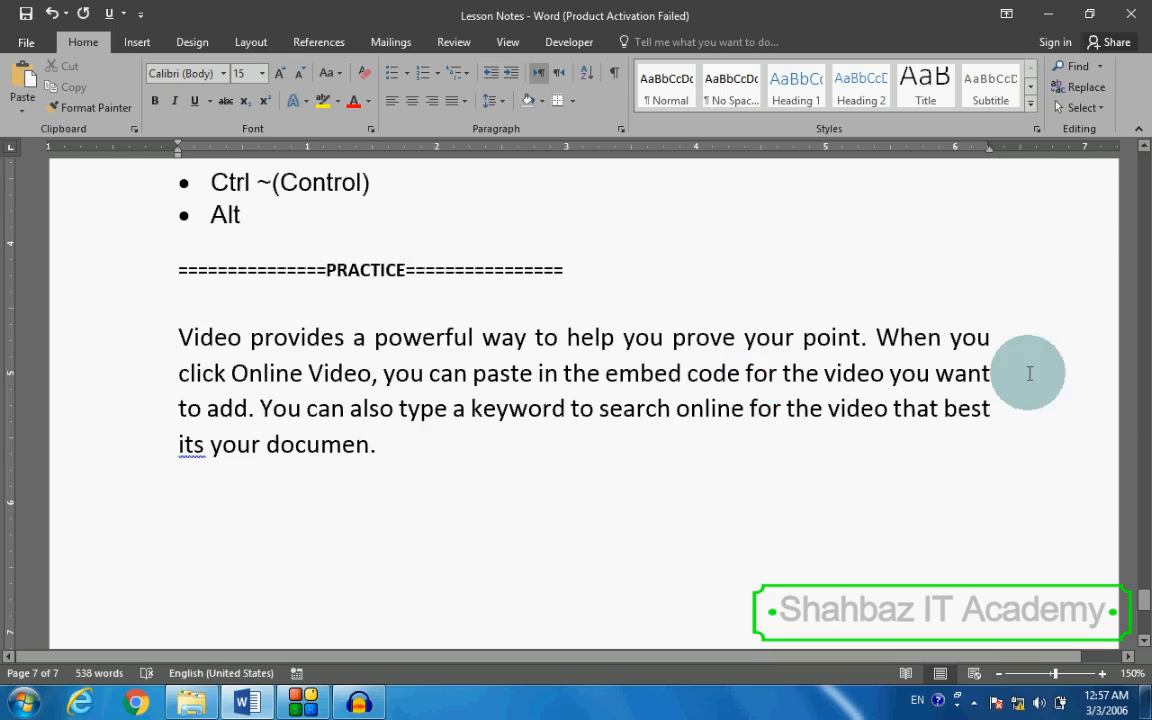
Step: Make the word "Video" bold, and select the words "Video provides a" in the practice paragraph
click(1013, 341)
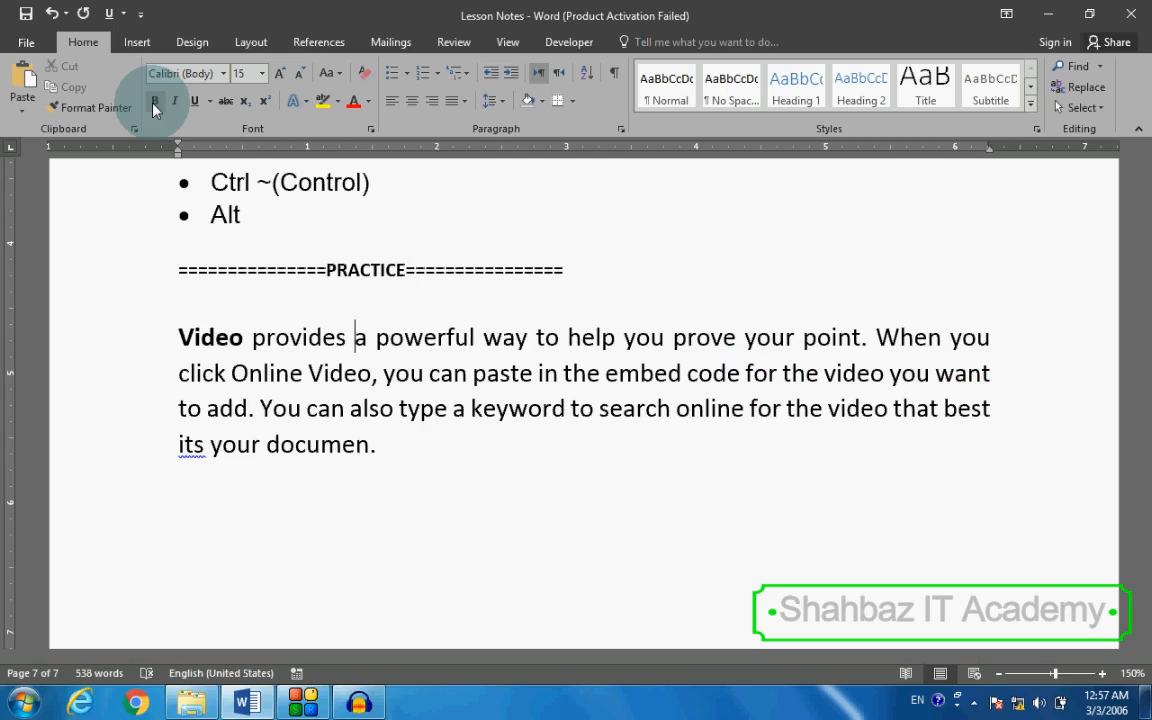
key(shift+Left)
key(ctrl+shift+Left)
key(ctrl+shift+Left)
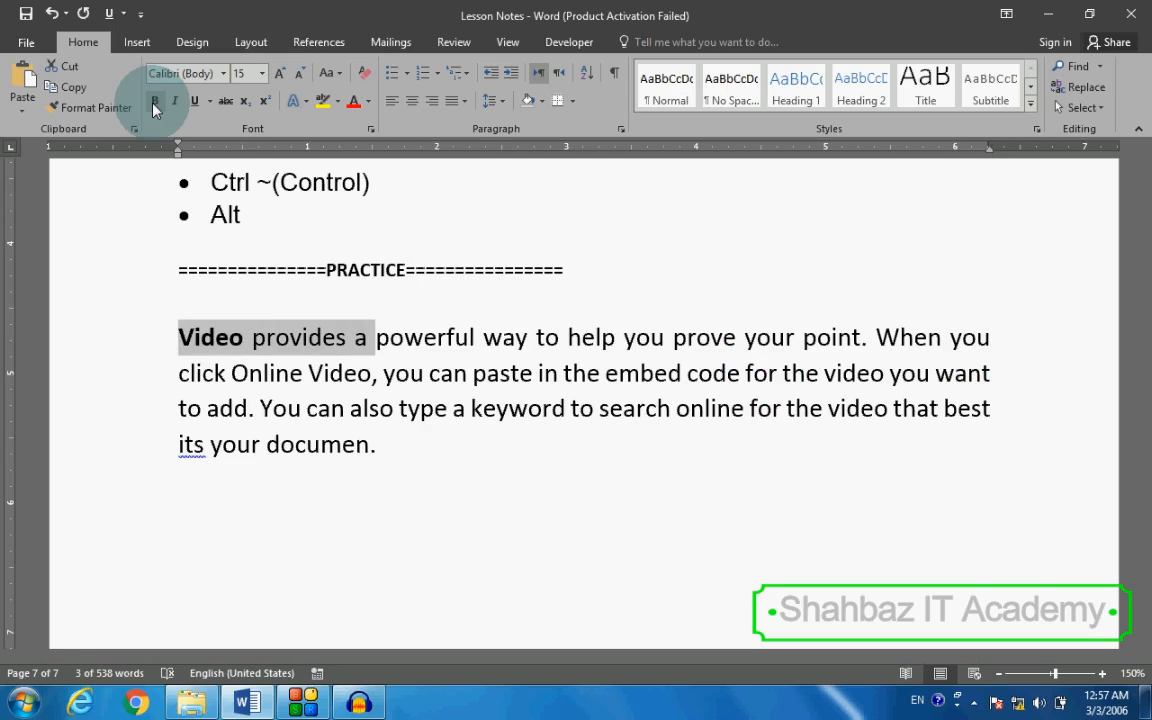
Step: Move the cursor into the word "powerful", and select the text "rful way to" from there
key(Right)
key(Right)
key(Right)
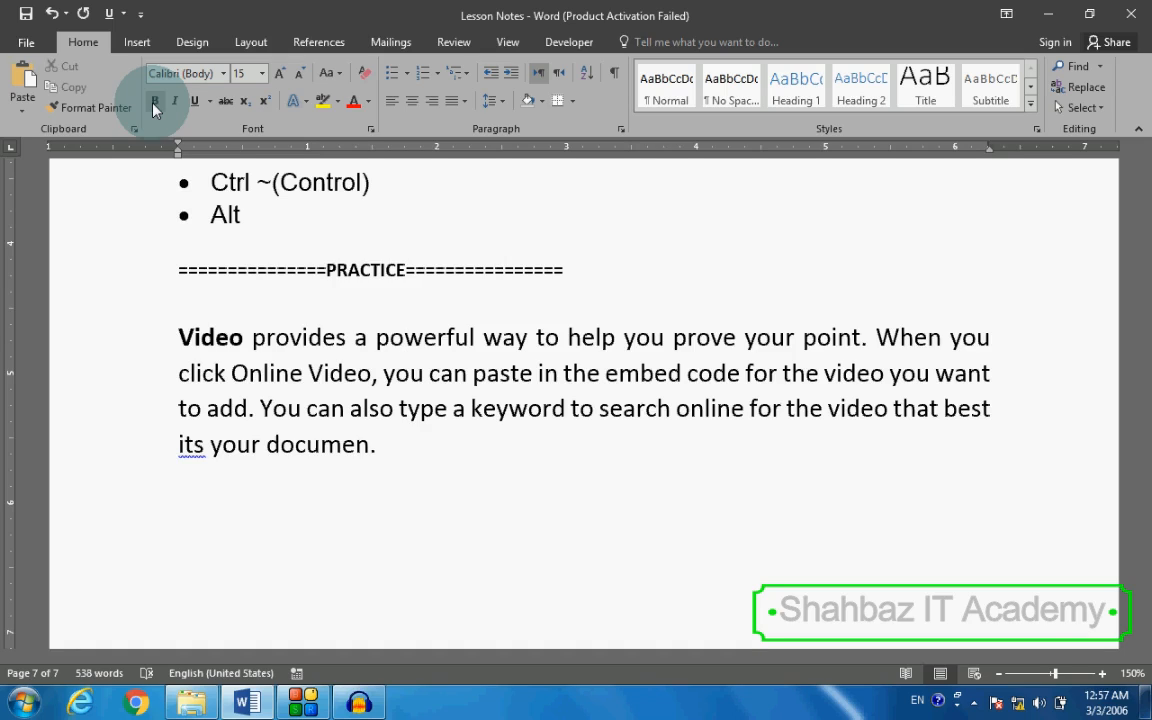
key(Right)
key(Right)
key(ctrl+shift+Right)
key(ctrl+shift+Right)
key(ctrl+shift+Right)
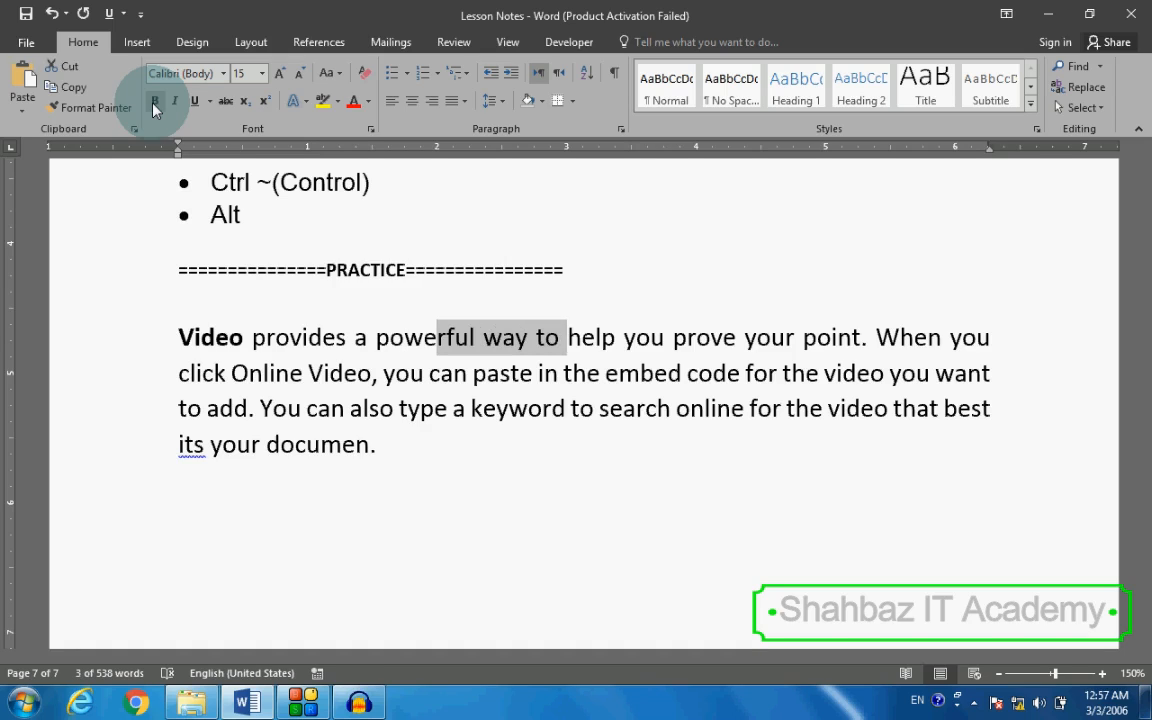
Step: Copy the words "a powerful" and paste them below the practice paragraph, with an empty line in between
key(Left)
key(ctrl+Left)
key(ctrl+Left)
key(ctrl+shift+Right)
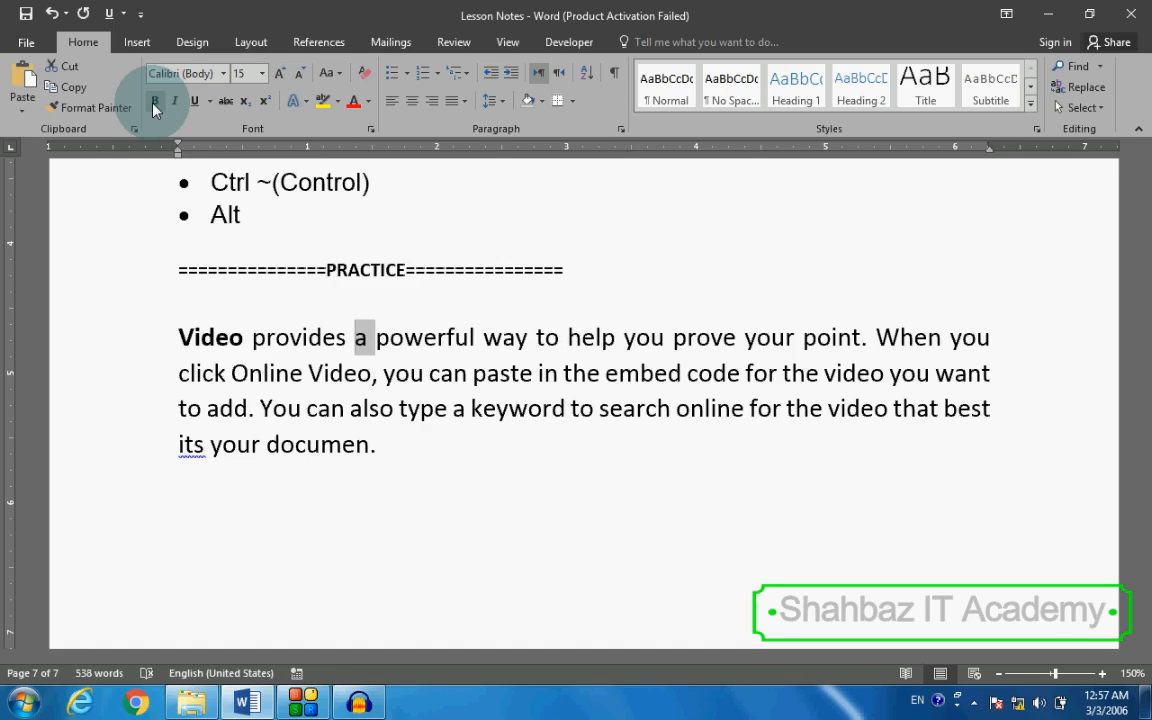
key(ctrl+shift+Right)
key(ctrl+c)
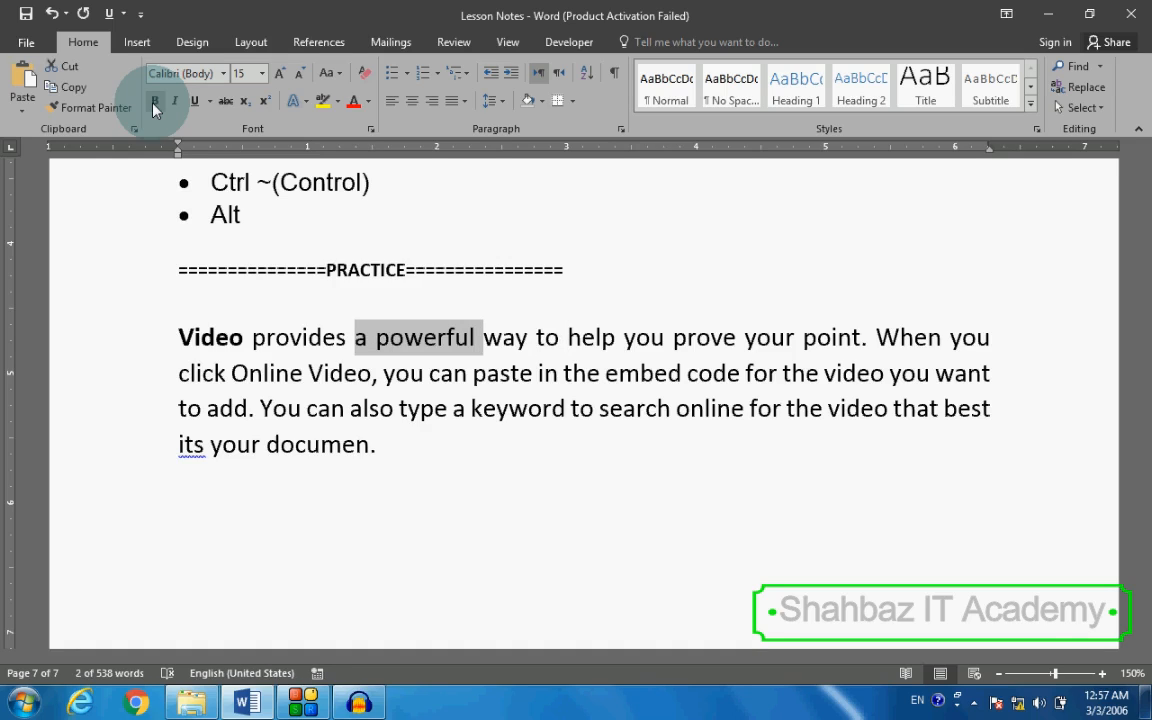
key(ctrl+End)
key(Return)
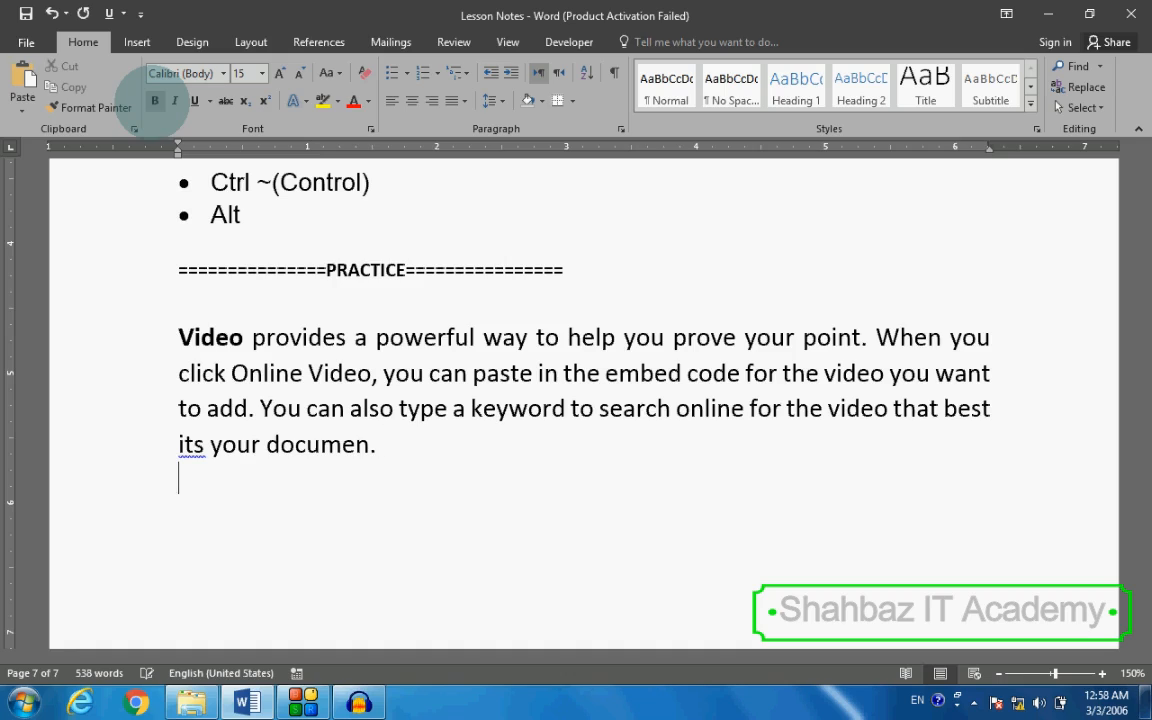
key(Return)
key(ctrl+v)
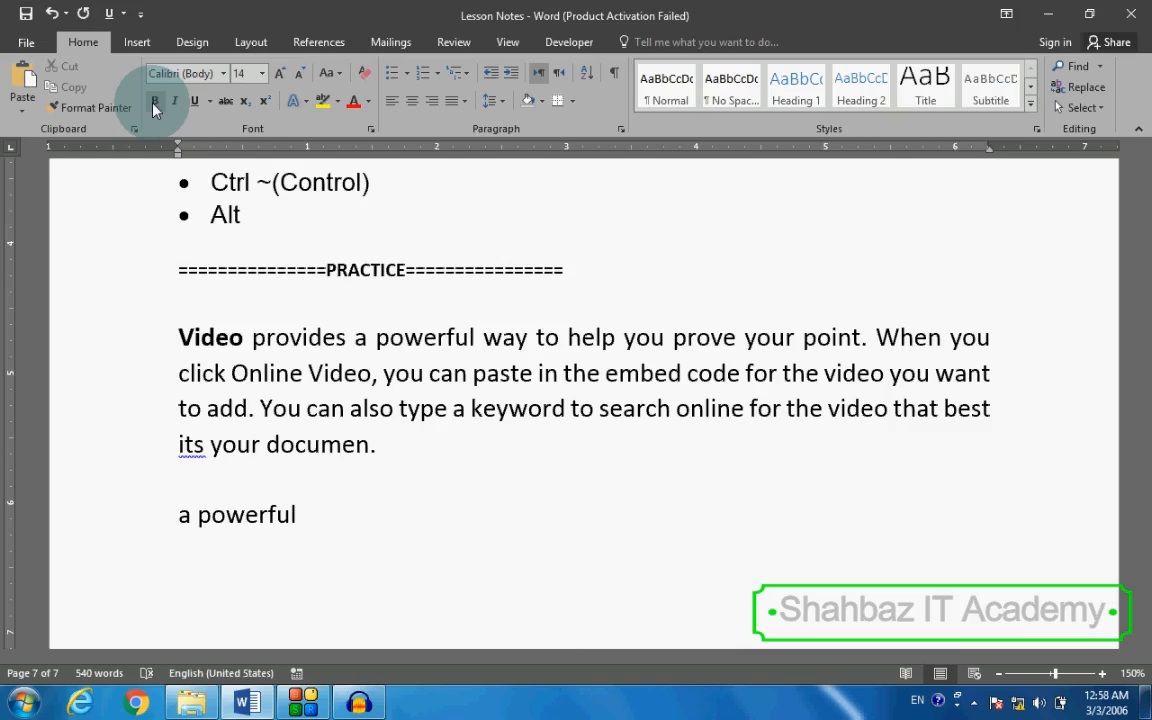
Step: View the print preview and the list of recent documents, returning to the document after each
key(ctrl+p)
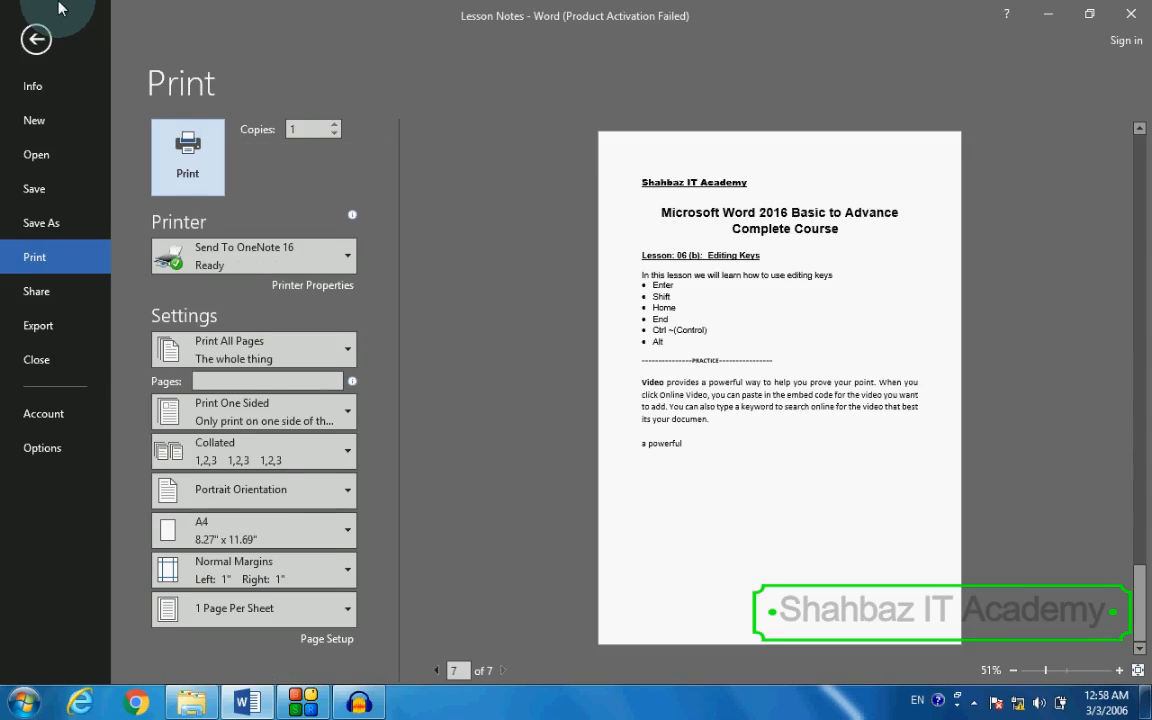
key(Escape)
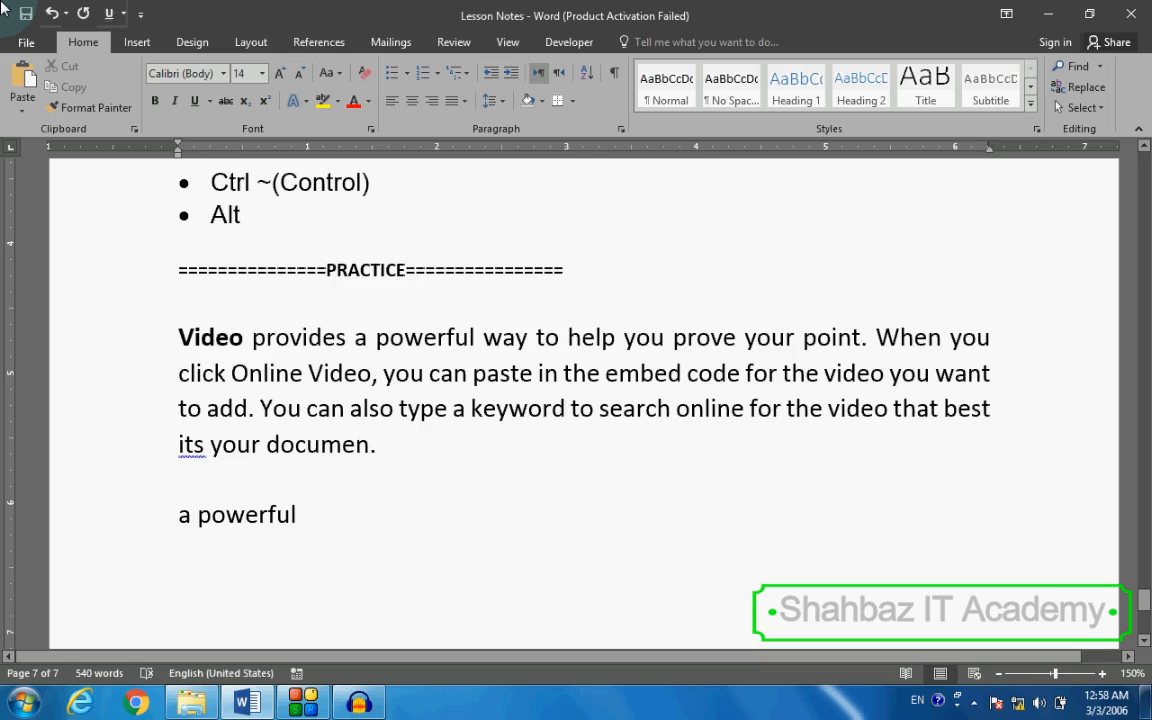
key(ctrl+o)
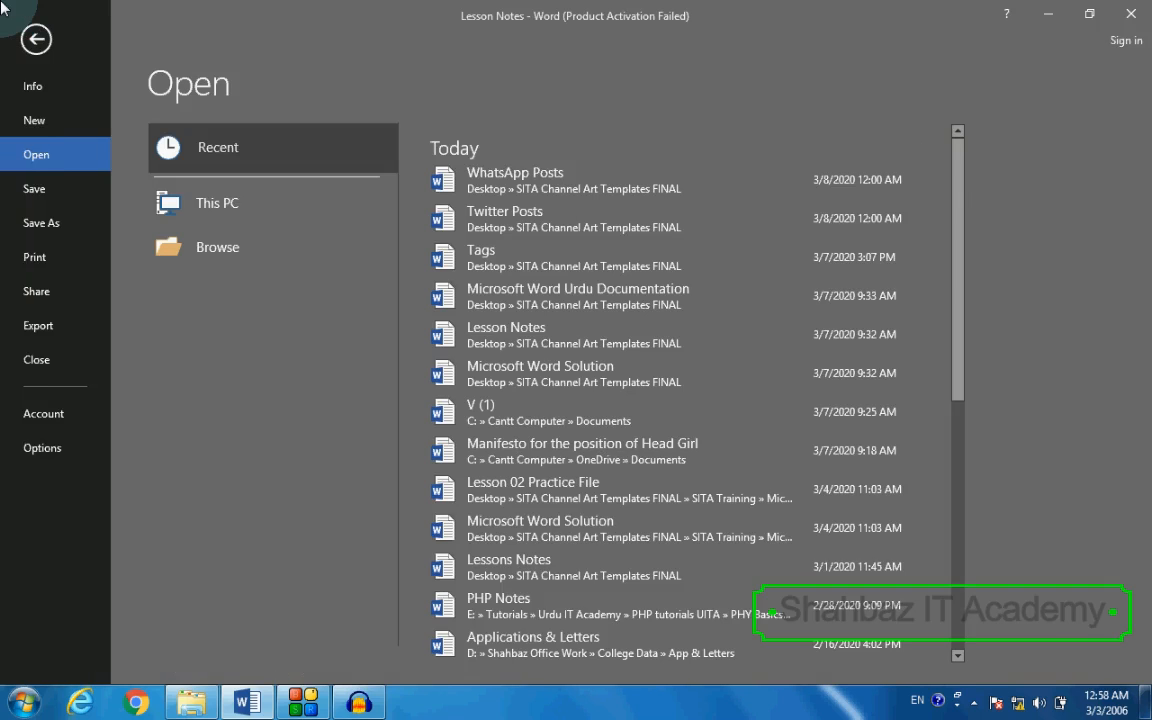
key(Escape)
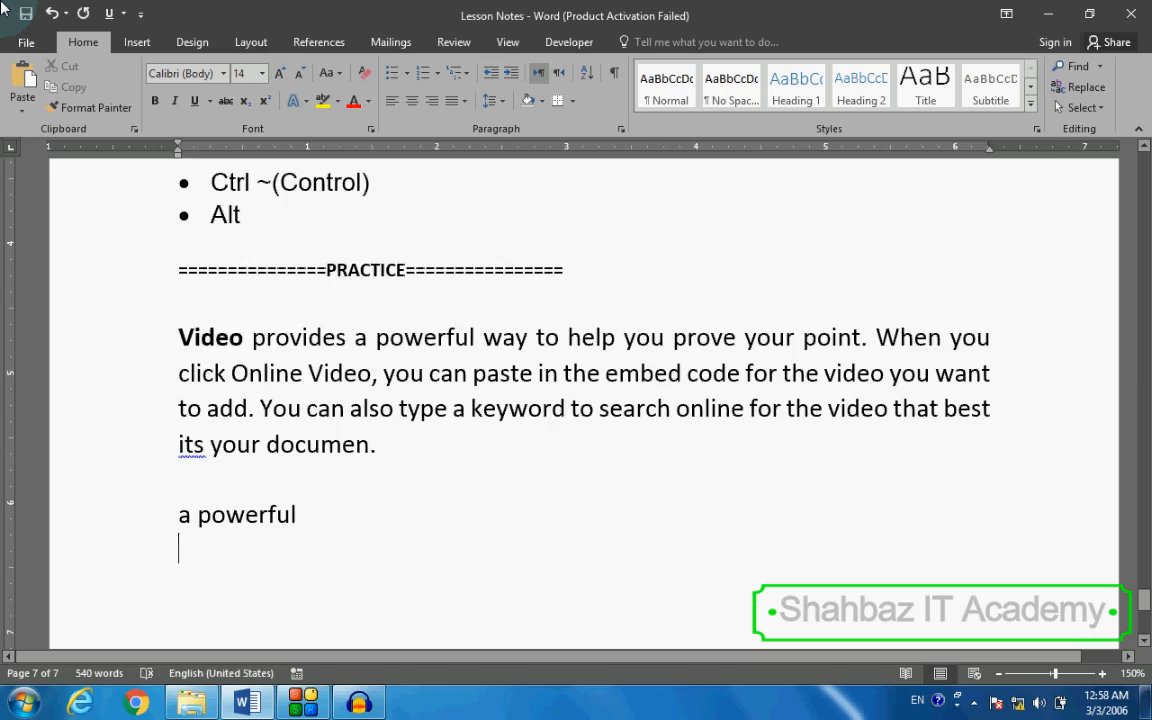
Step: Delete the pasted line "a powerful" below the paragraph, and move the cursor back up to the word "Video"
key(shift+Up)
key(Delete)
key(Up)
key(Up)
key(Up)
key(Up)
key(Up)
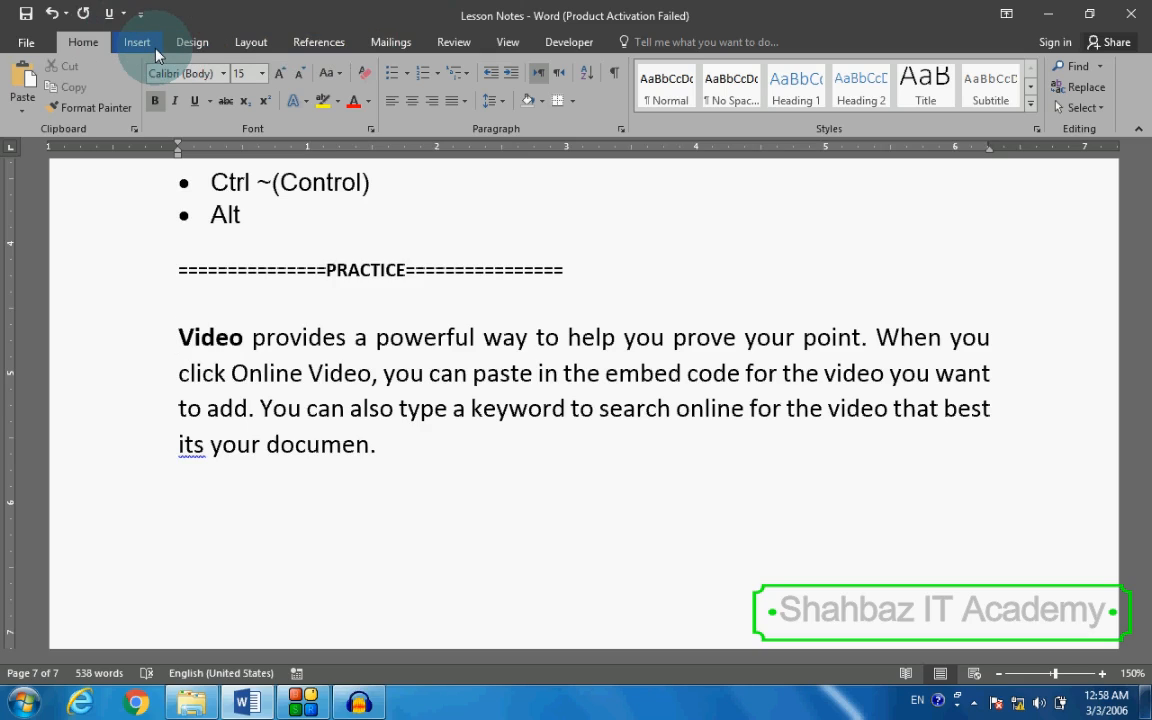
Step: Display the ribbon's access key hints, and dismiss them by returning to the document text
key(alt)
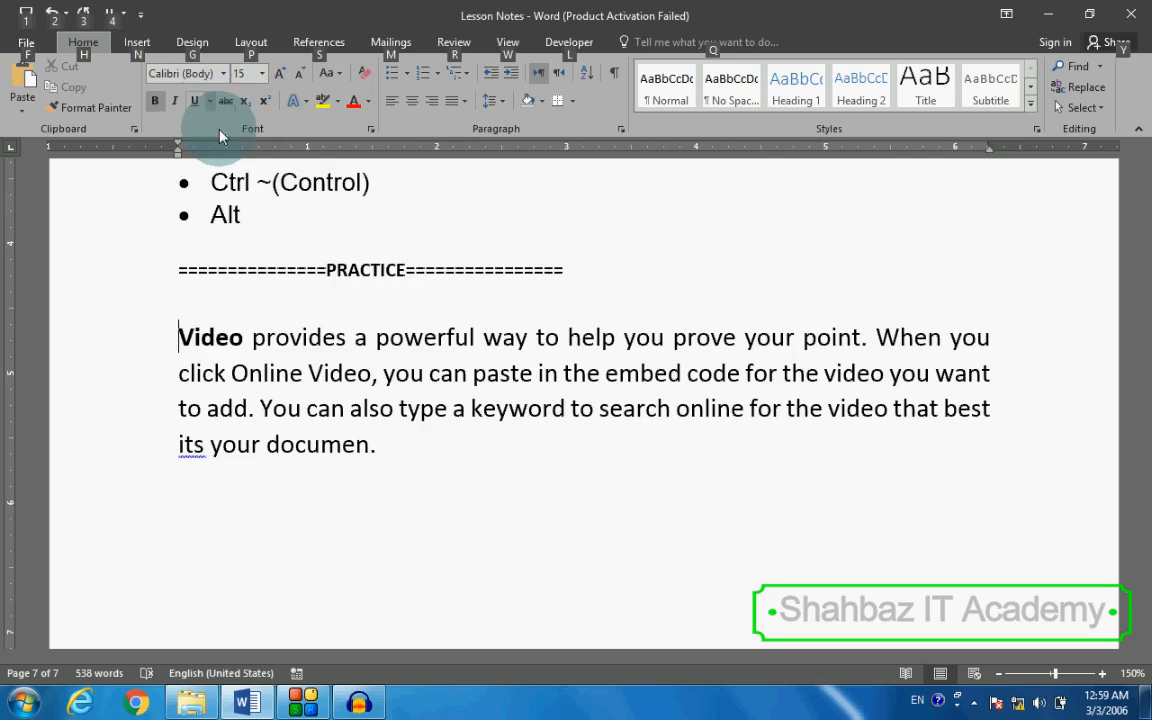
click(348, 306)
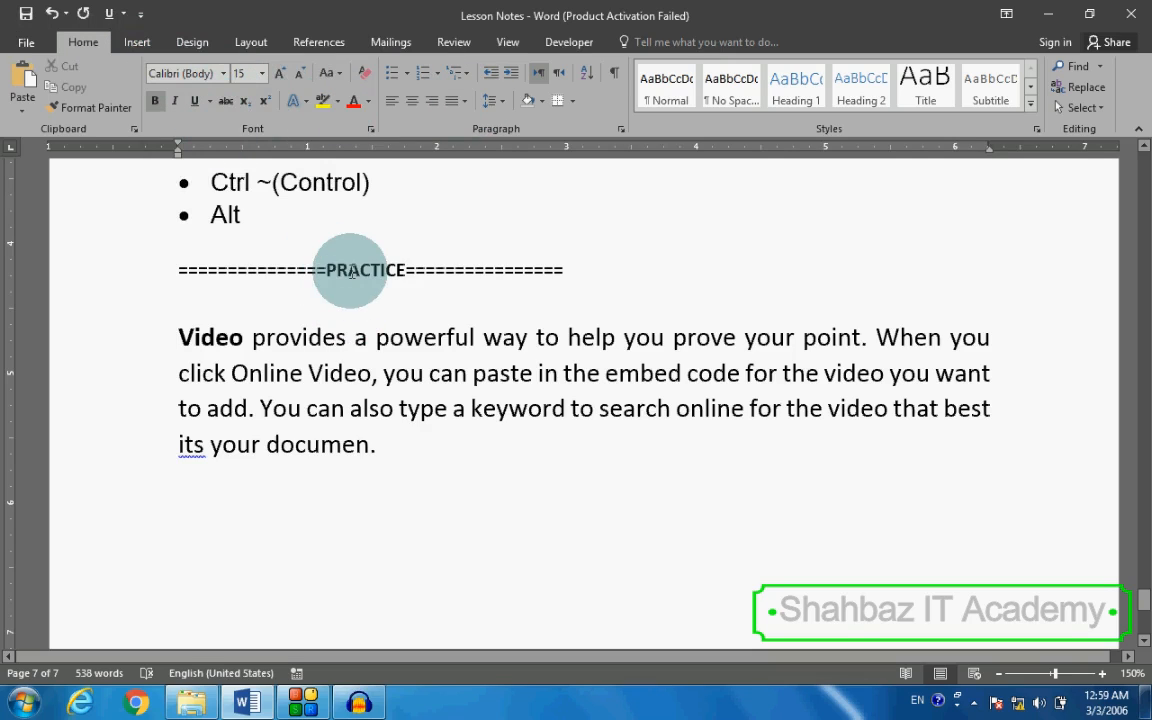
click(349, 269)
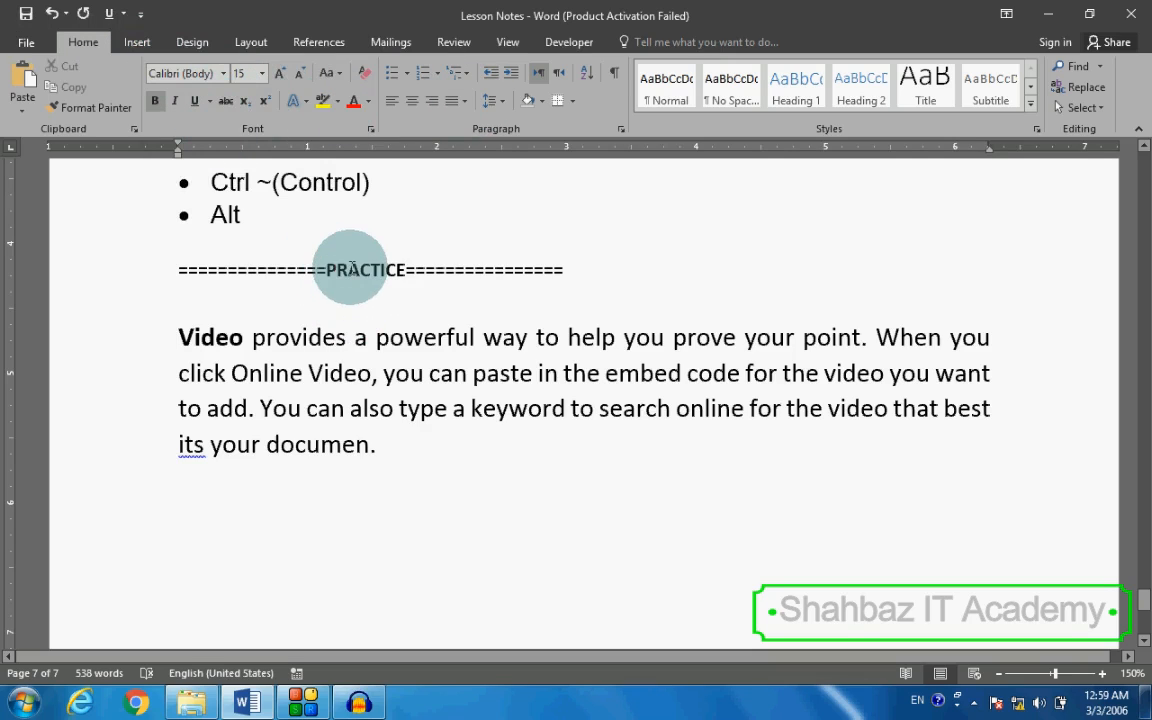
Step: Make the word "powerful" in the first line of the practice paragraph bold, and clear the selection
double_click(405, 340)
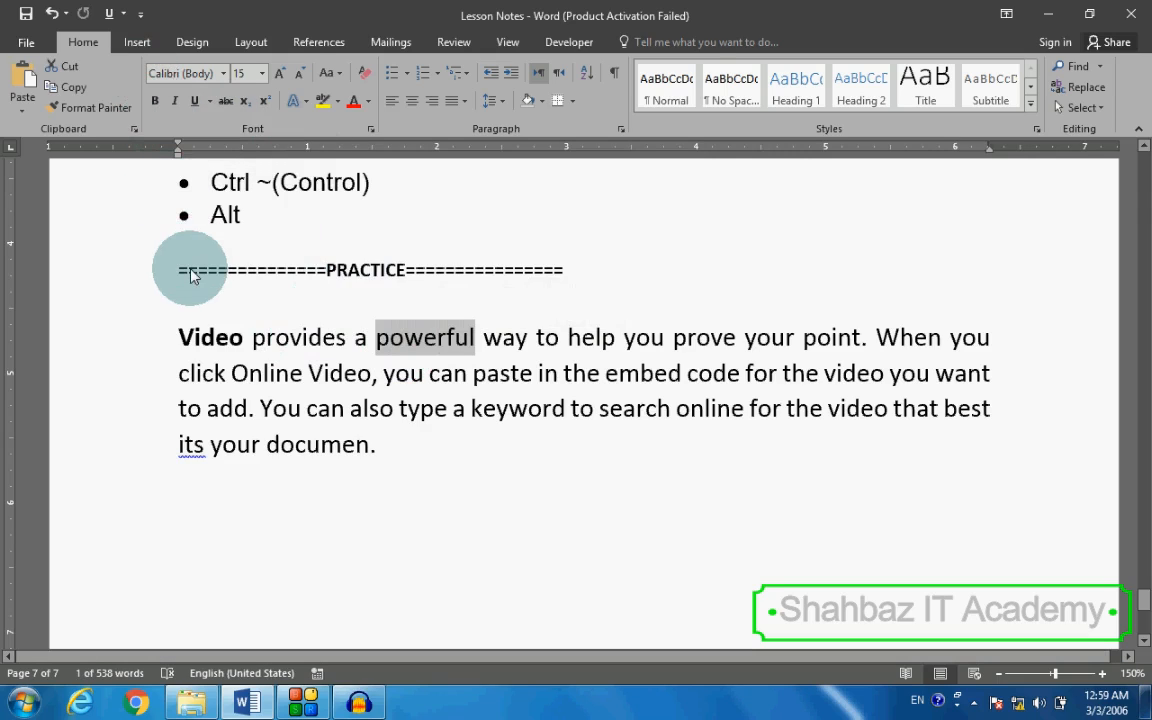
key(alt)
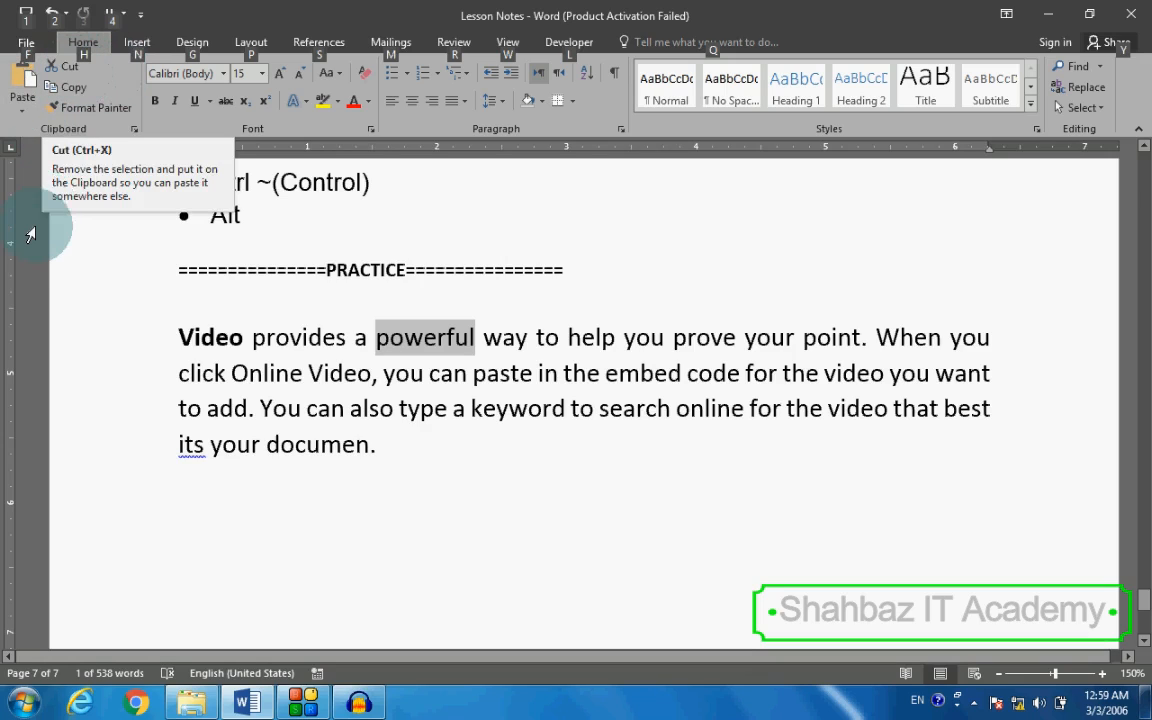
key(h)
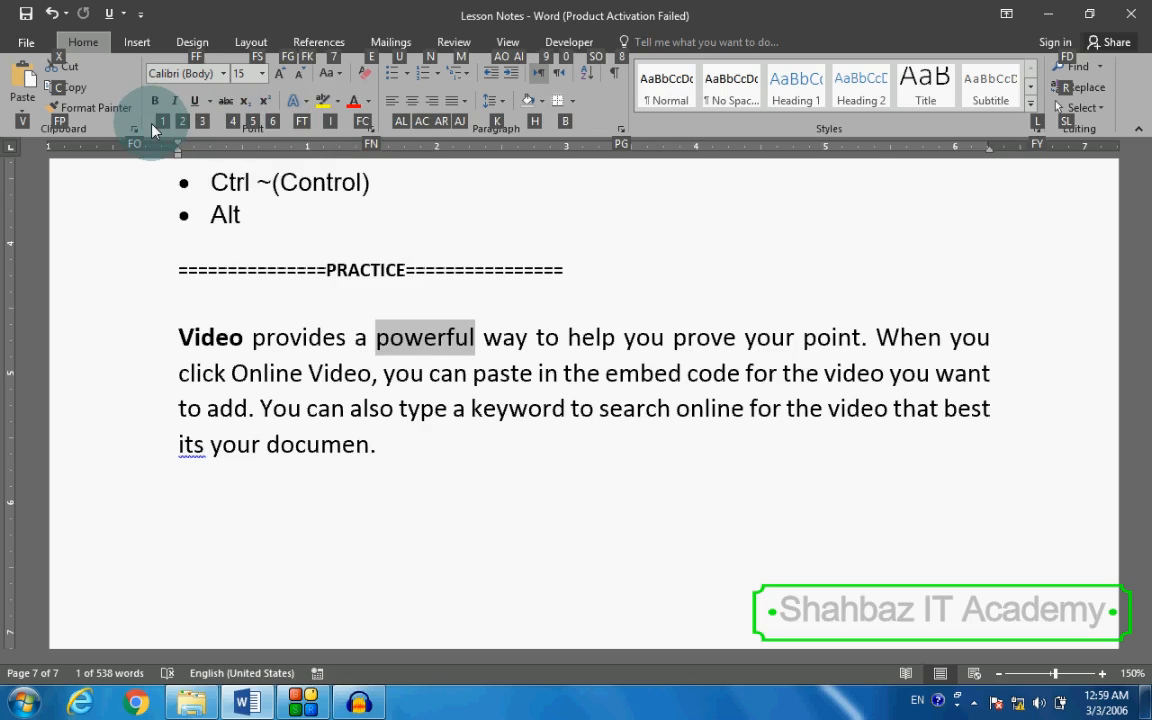
key(1)
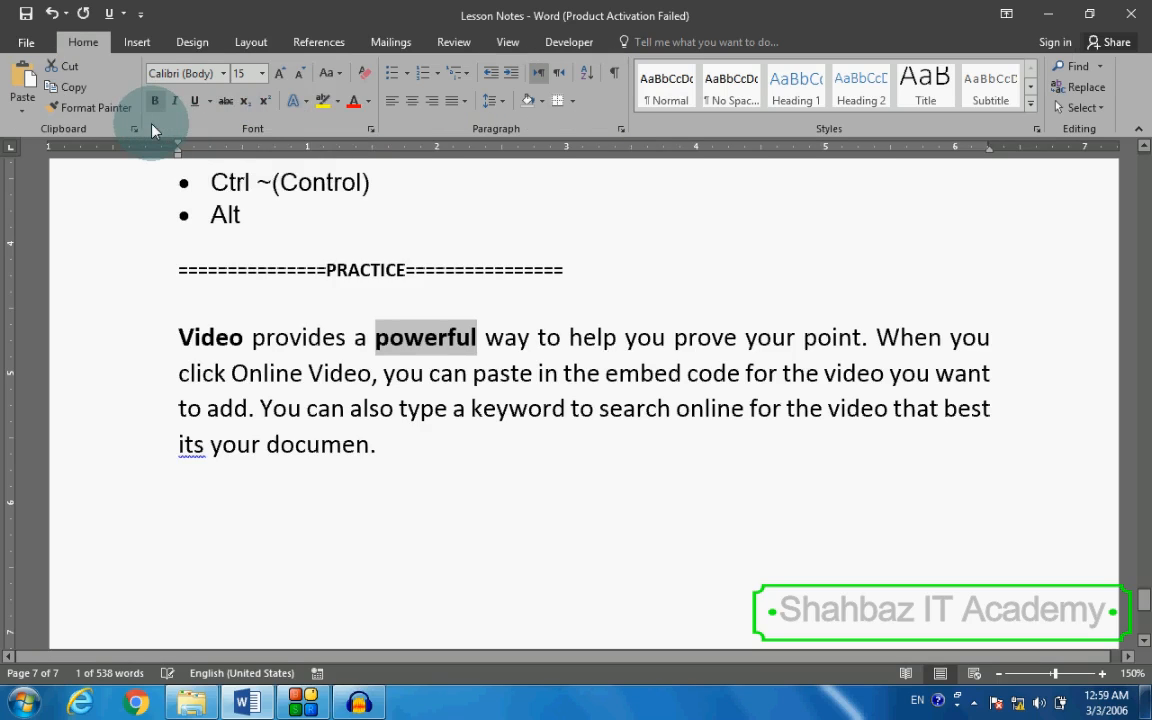
click(466, 337)
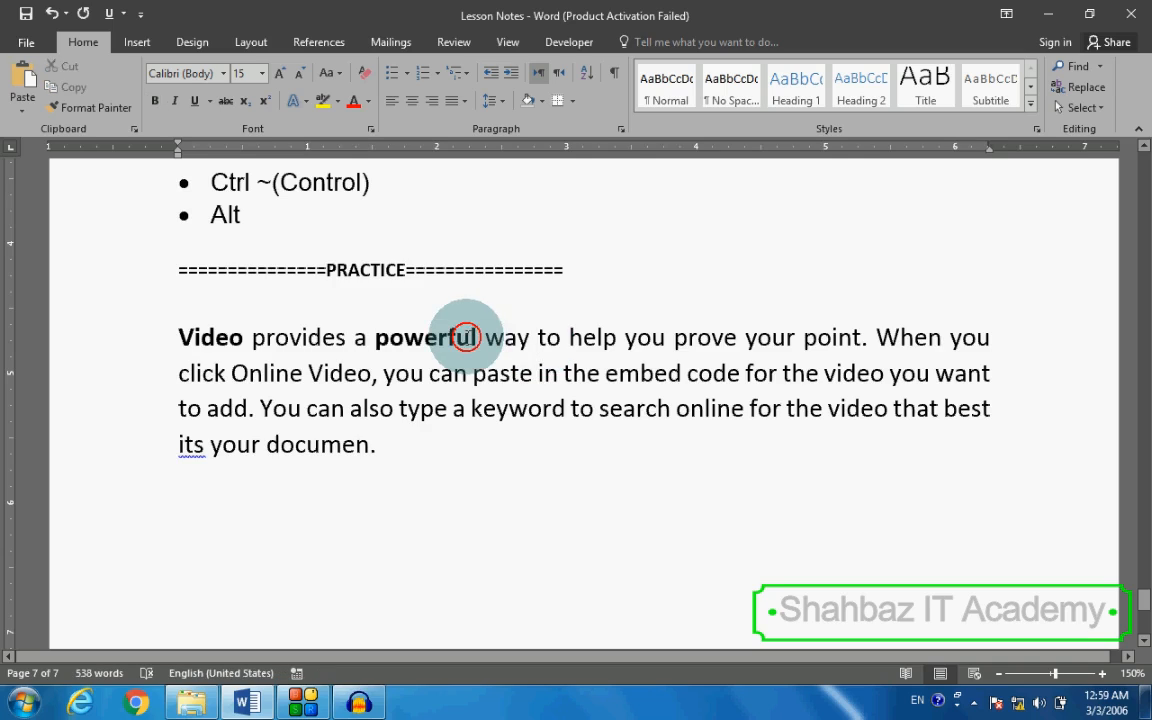
Step: Make the bold word "powerful" in the practice paragraph italic as well
double_click(466, 337)
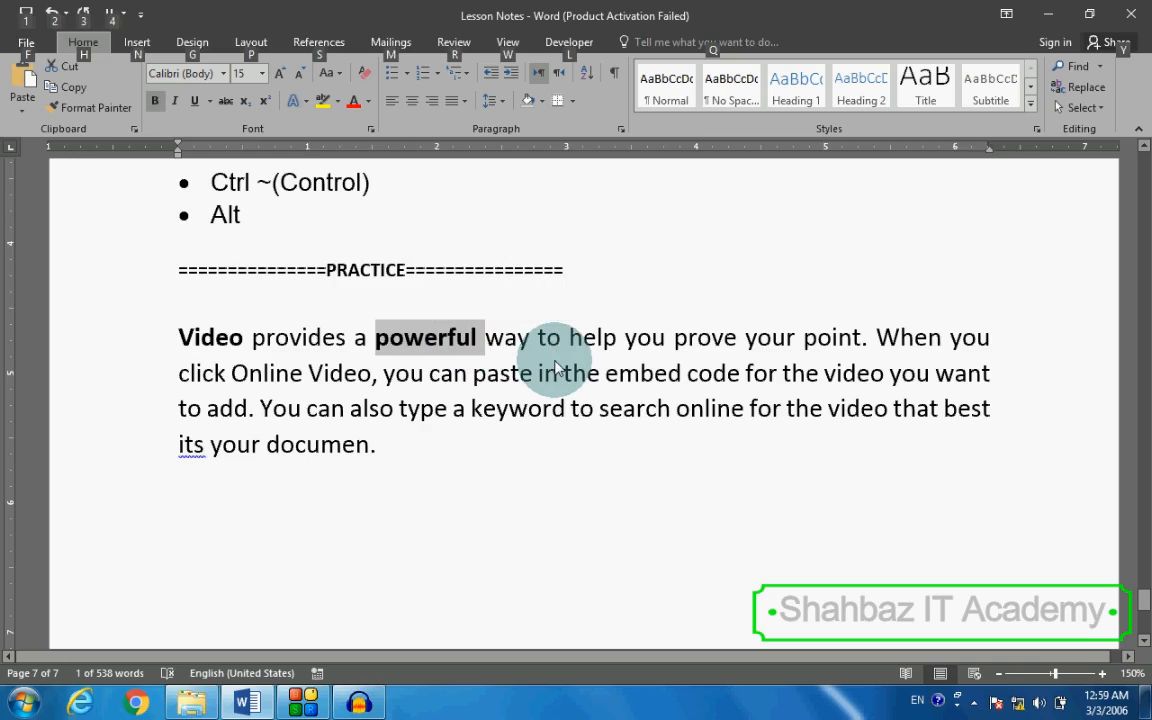
key(alt)
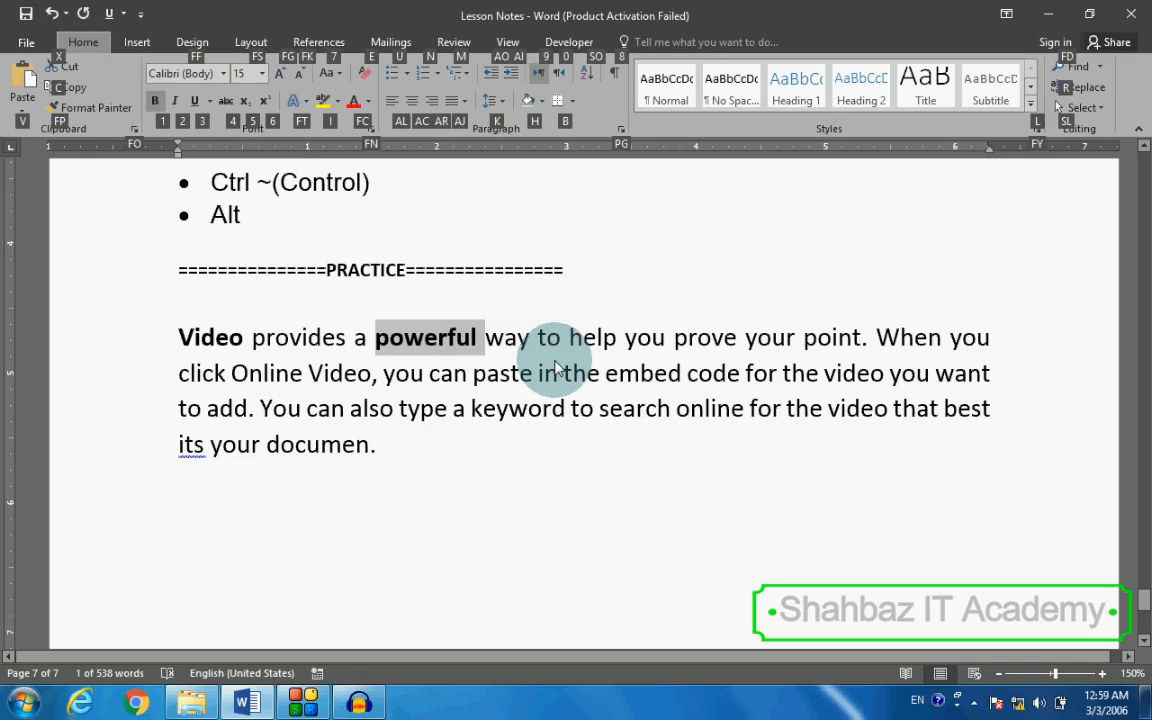
key(2)
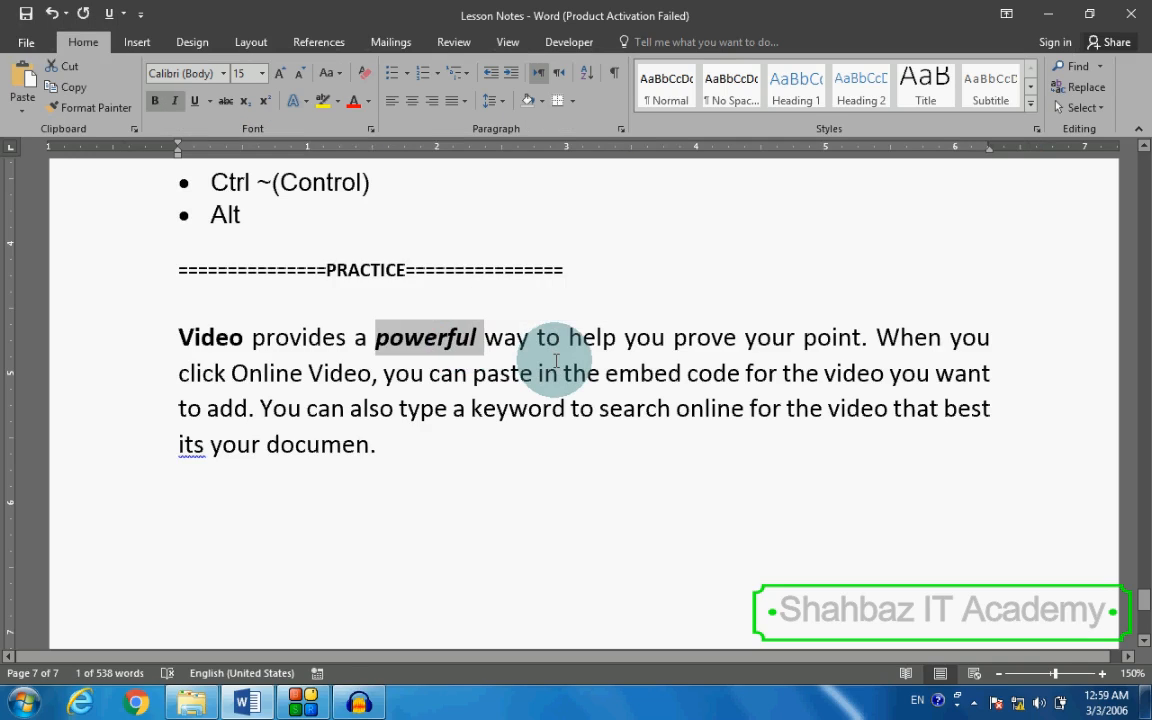
Step: View the Paragraph settings of the practice paragraph, close them unchanged, and place the cursor in the empty line below the PRACTICE heading
click(622, 129)
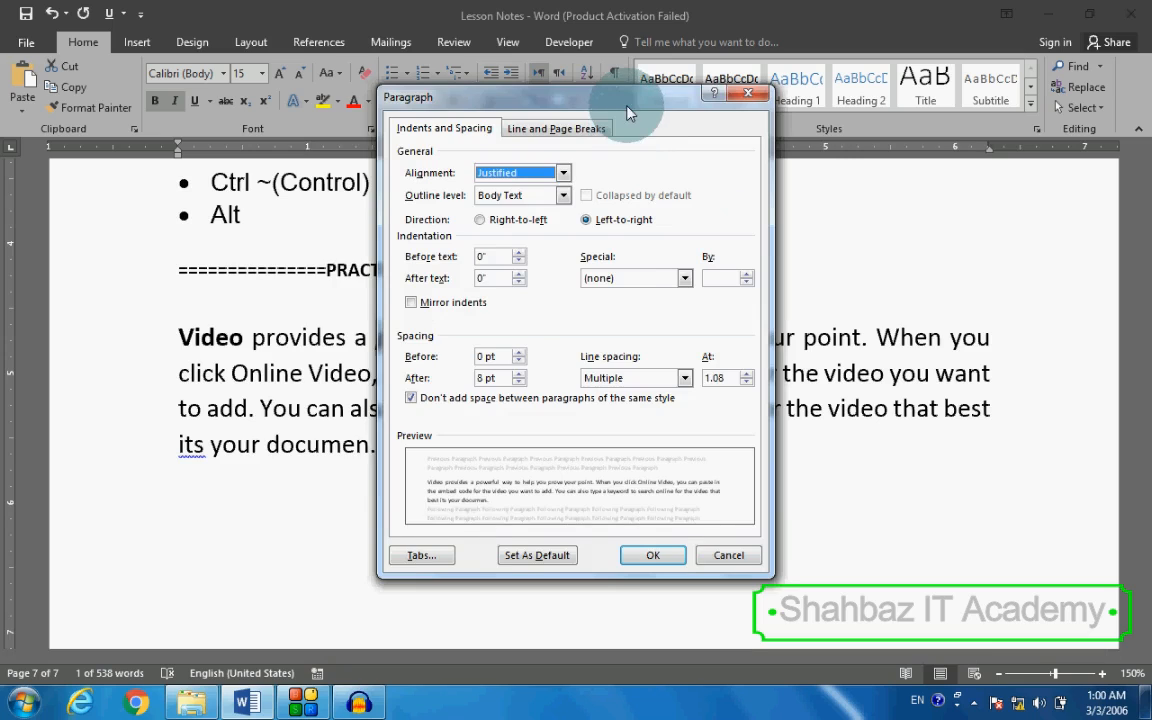
drag(627, 112, 509, 79)
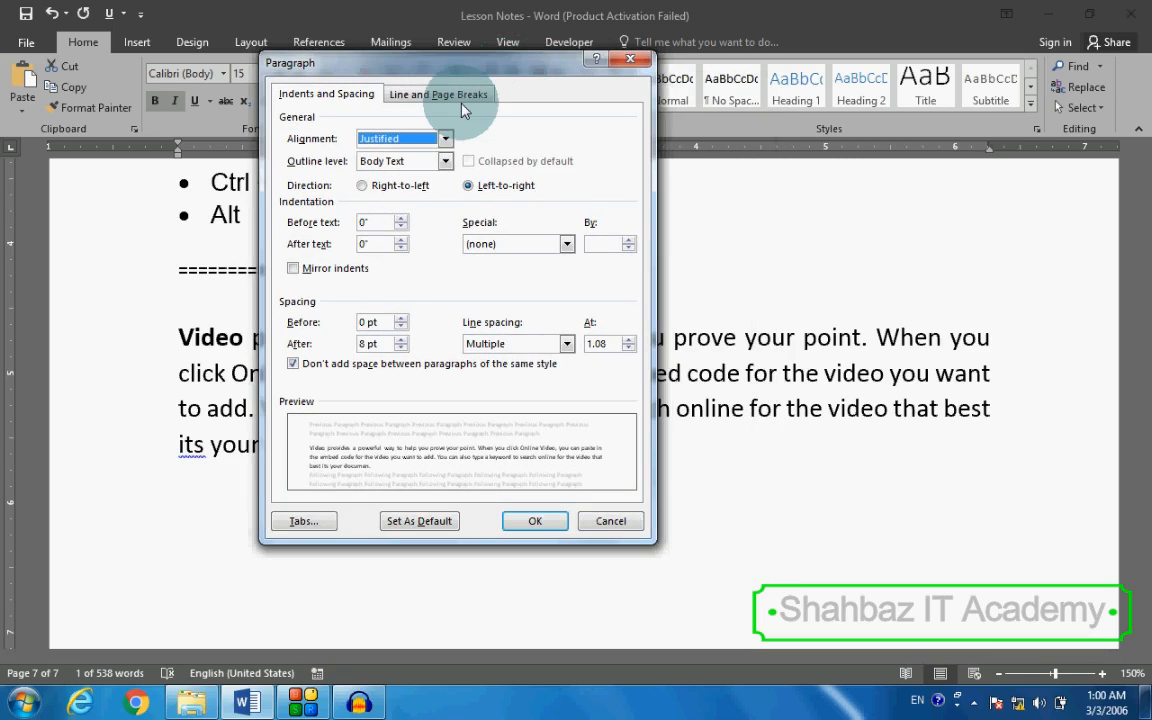
click(629, 59)
click(560, 297)
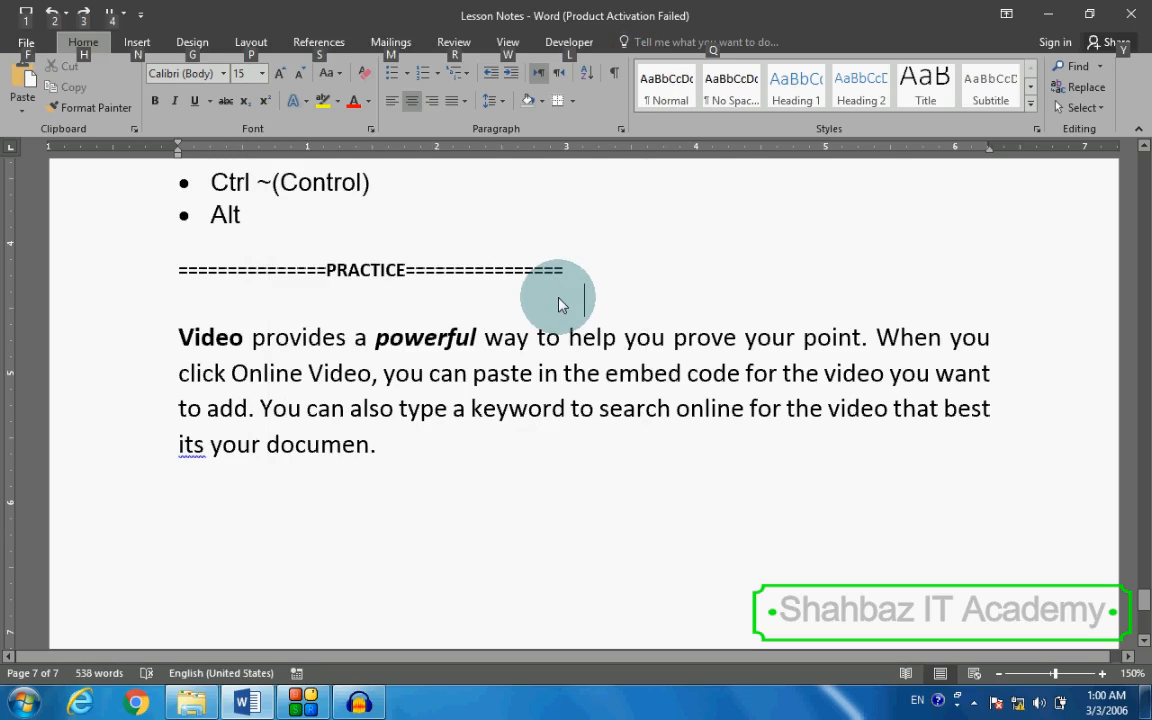
Step: Open the Paragraph settings for the empty line below the PRACTICE heading through the ribbon's access keys, and step through the alignment and indentation options
key(alt)
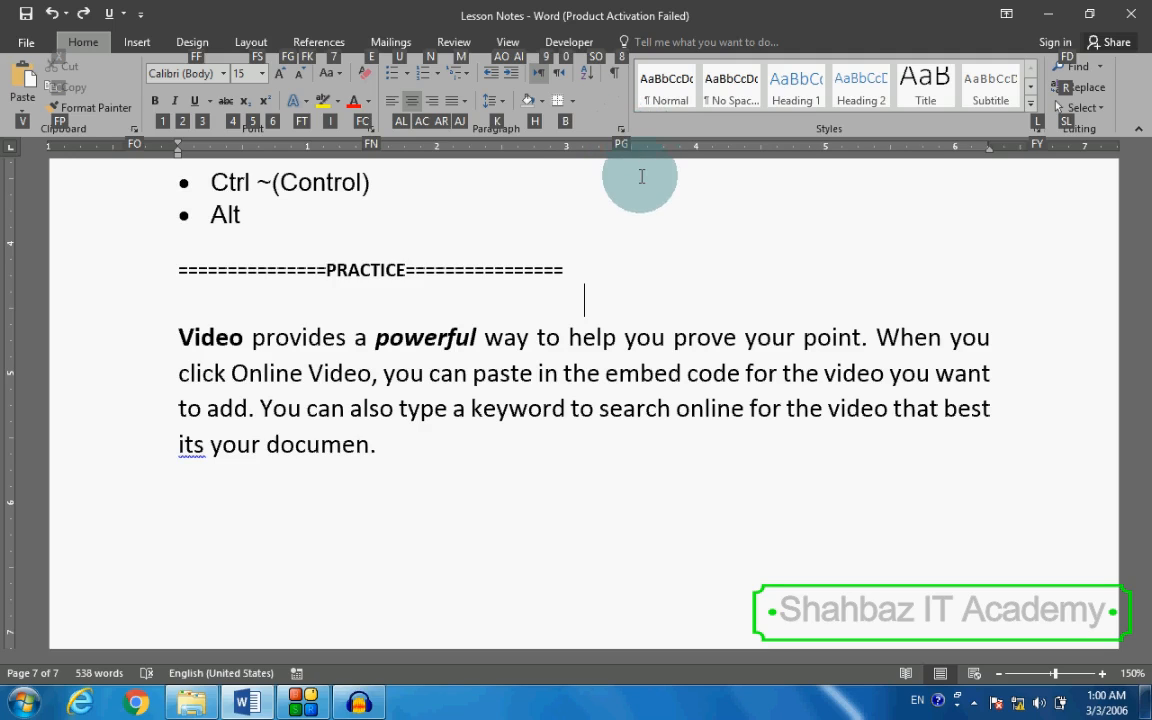
key(p)
key(g)
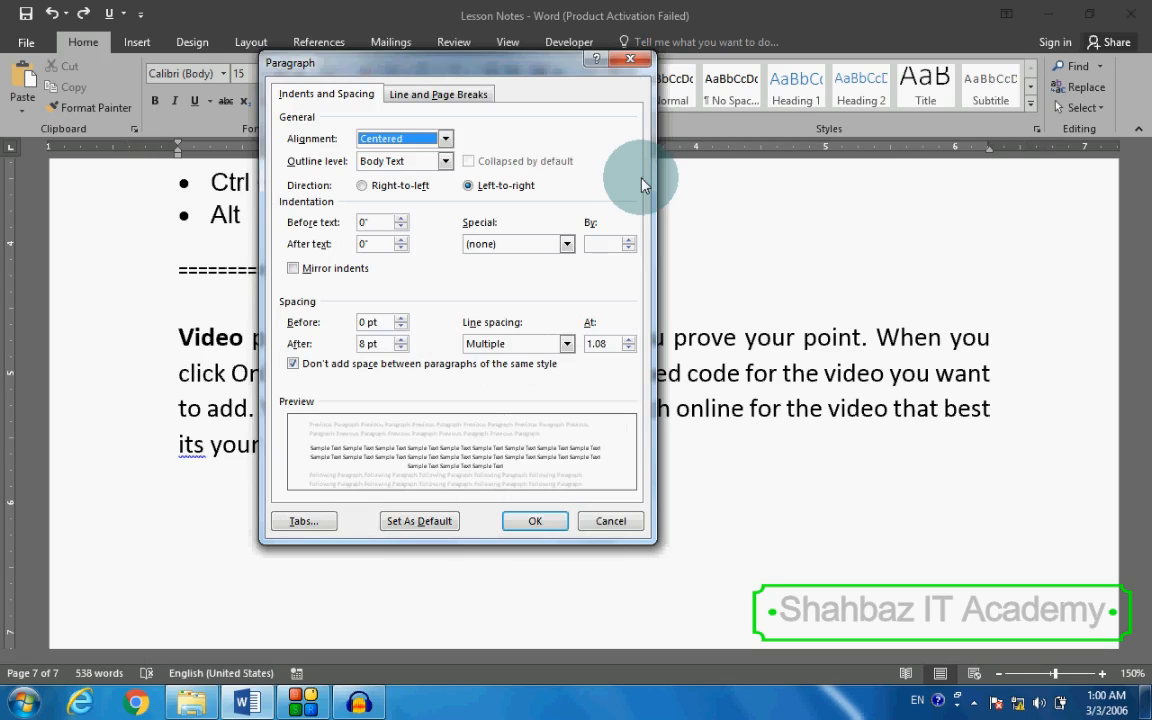
key(Tab)
key(Tab)
key(Tab)
key(Tab)
key(Tab)
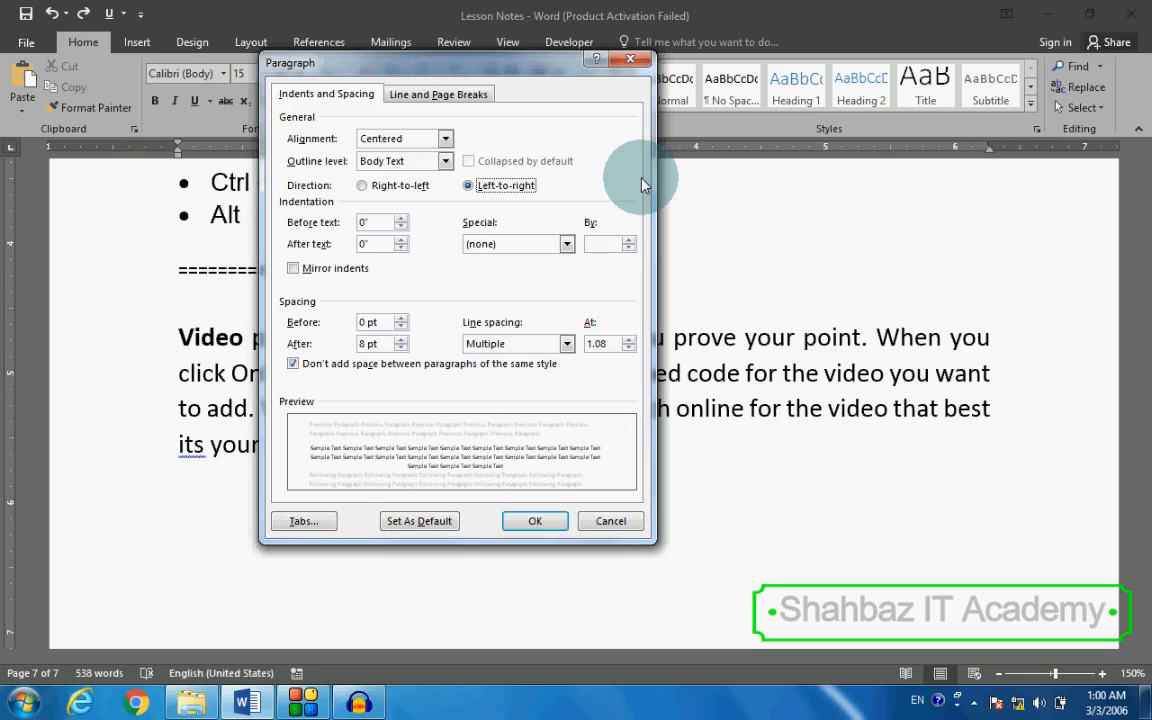
key(Tab)
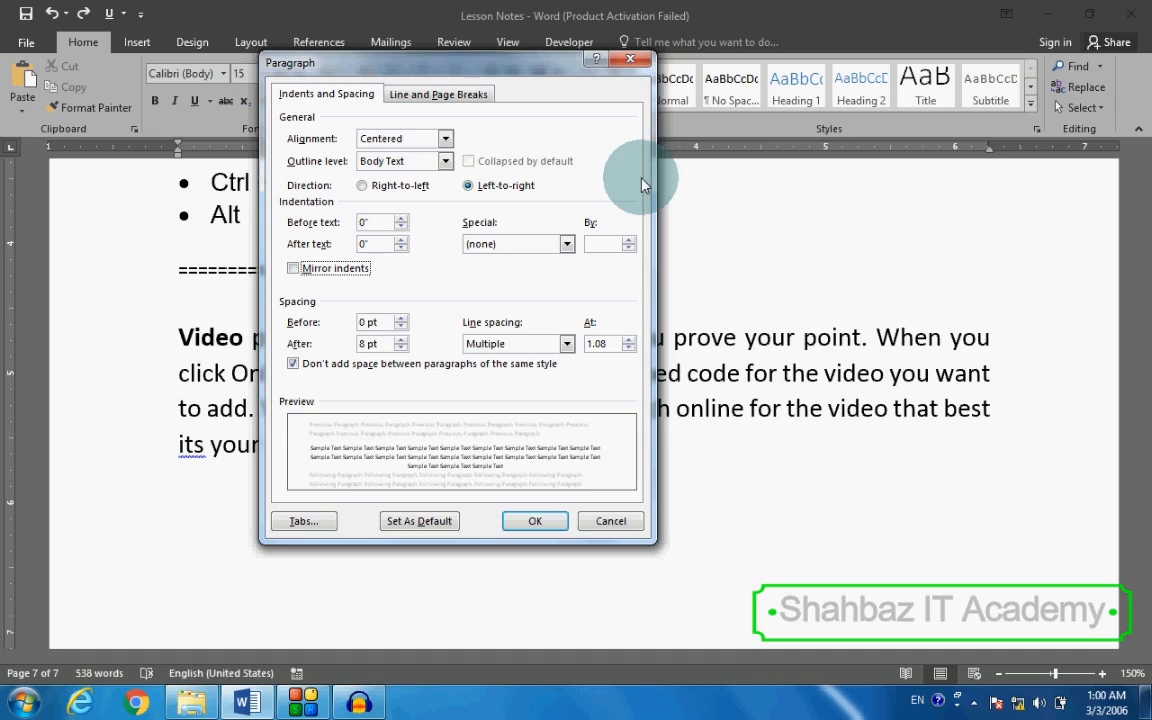
Step: Try 1.5 lines as the line spacing for the empty line below the PRACTICE heading, and close the Paragraph settings
key(Tab)
key(Tab)
key(Tab)
key(Tab)
key(shift+Tab)
key(shift+Tab)
key(Tab)
key(alt+Down)
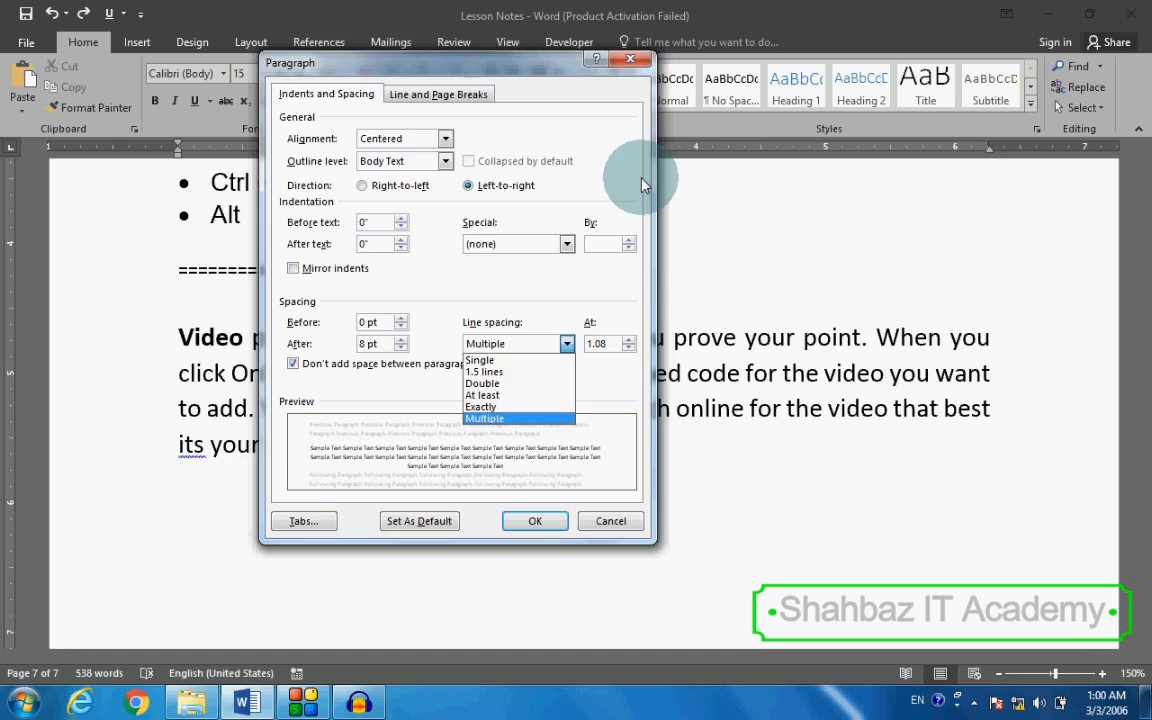
key(Up)
key(Up)
key(Up)
key(Up)
key(Up)
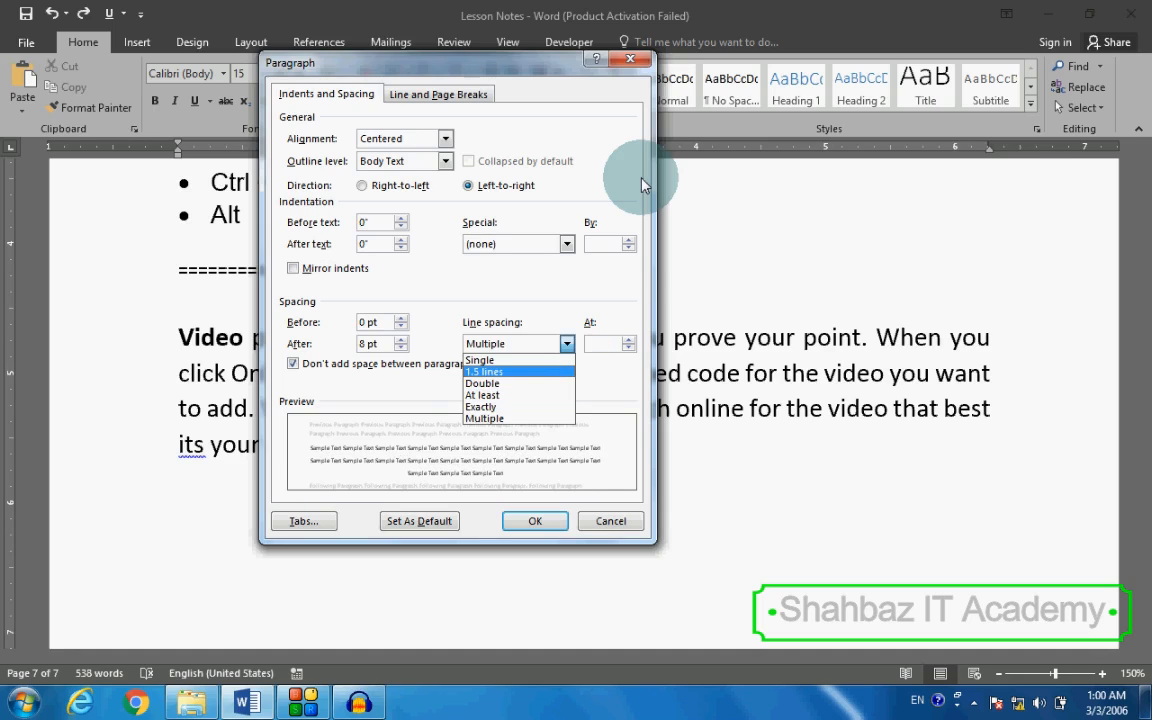
key(Return)
key(Return)
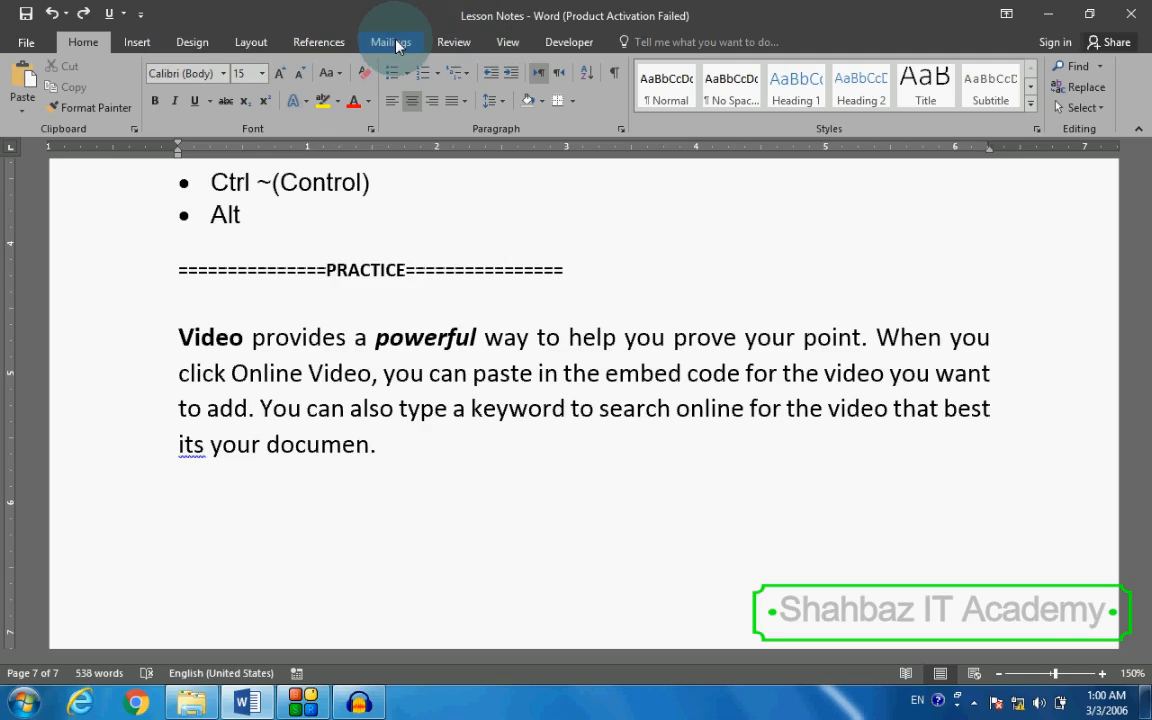
Step: Go back to the Lesson 06 (b) Editing Keys heading and review the list of keys from Enter to Alt
click(476, 290)
scroll(477, 298, up, 2)
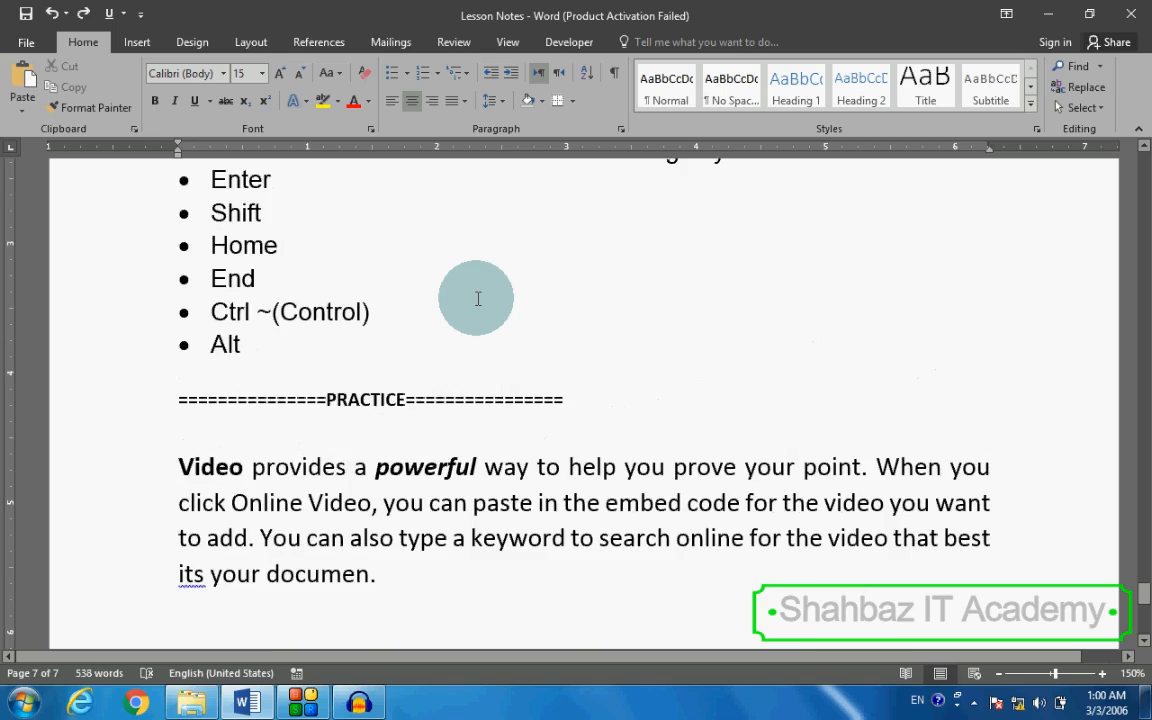
scroll(477, 298, up, 3)
scroll(477, 298, up, 6)
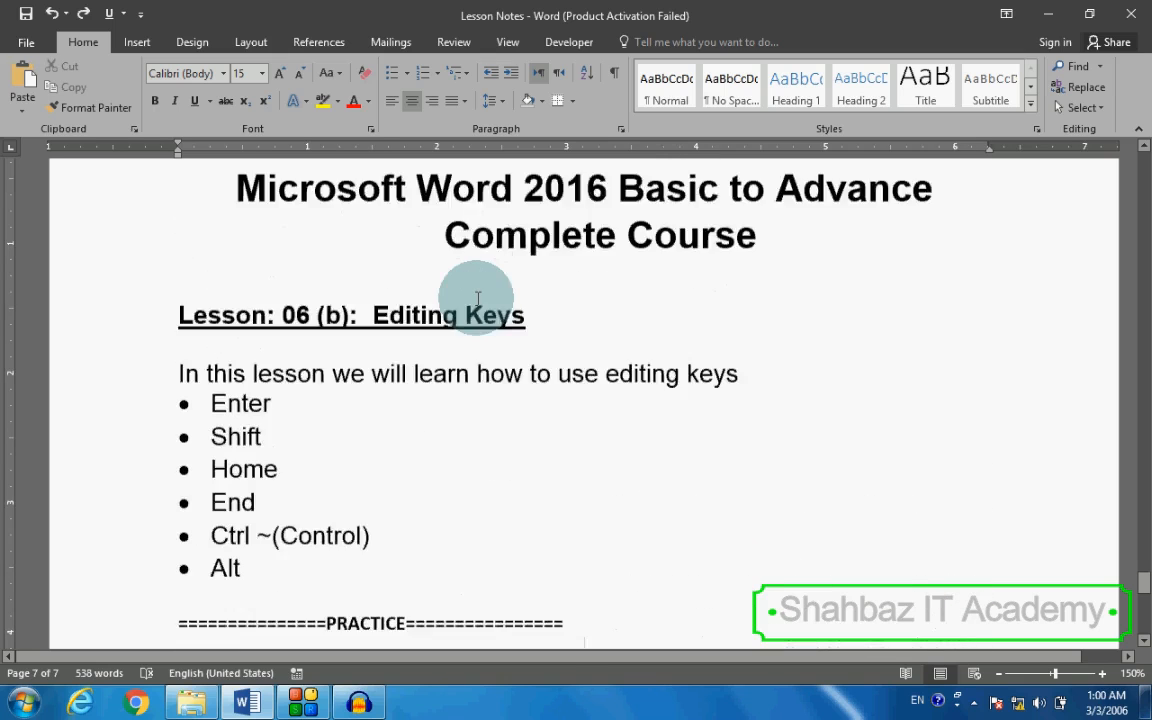